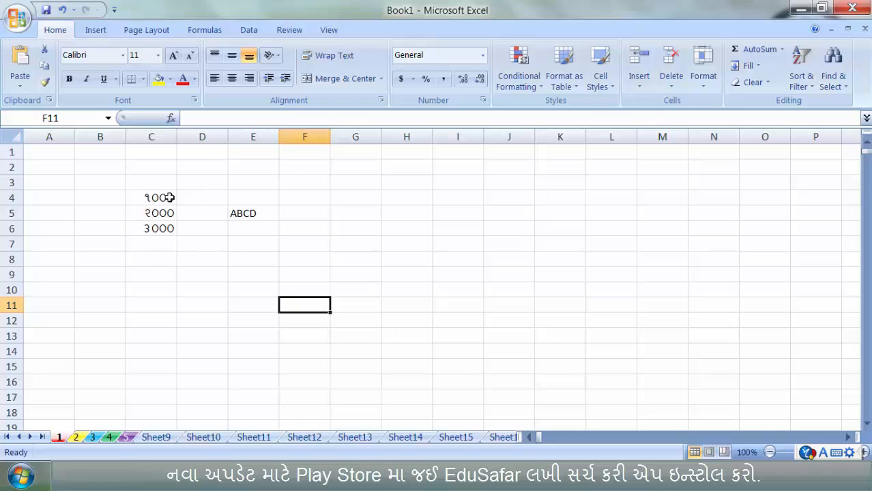
Clear the contents of cells C4:E7
drag(140, 191, 263, 260)
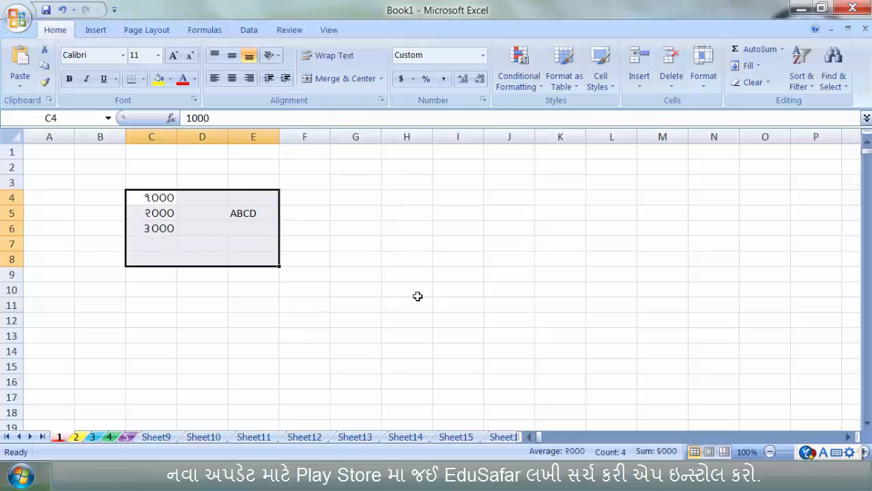
click(312, 295)
key(Up)
drag(154, 194, 250, 245)
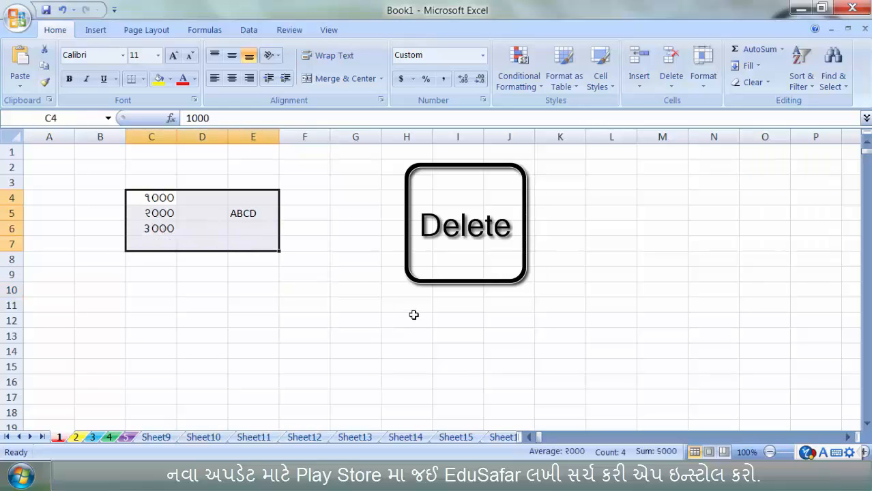
key(Delete)
click(308, 277)
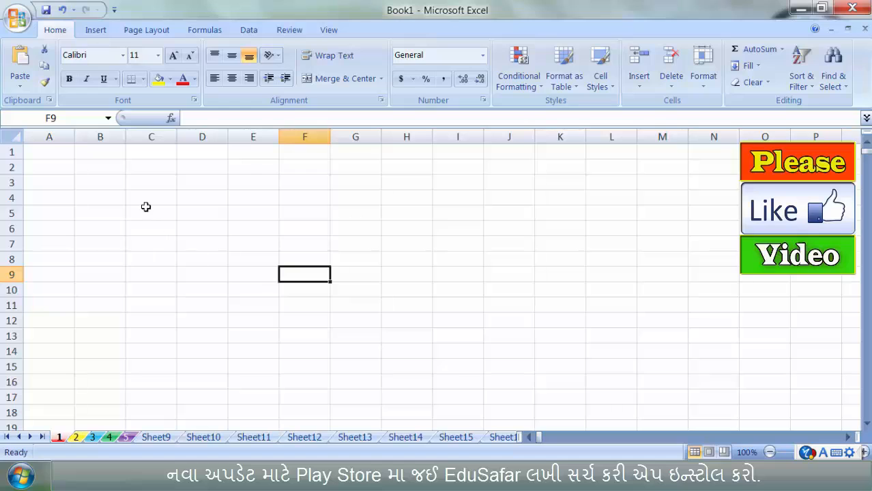
Switch the input language to Gujarati and enter ગુજરાતી in cell C4 and ગણિત in C5
click(142, 199)
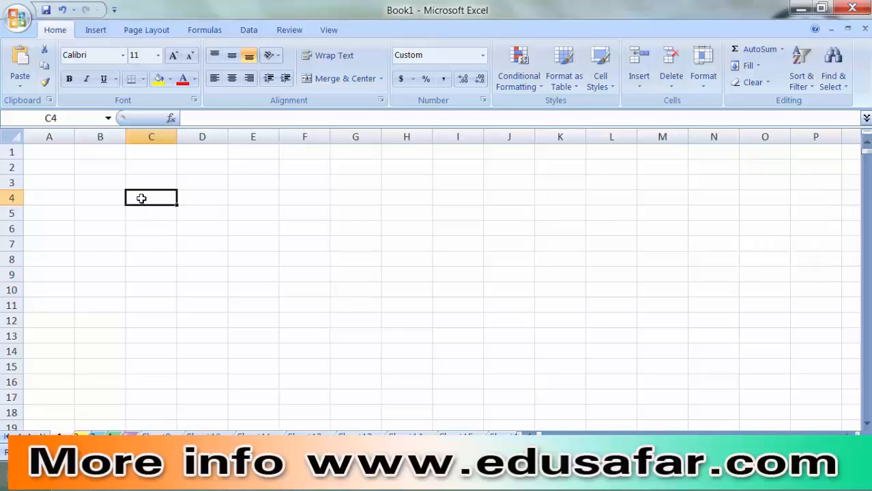
key(alt)
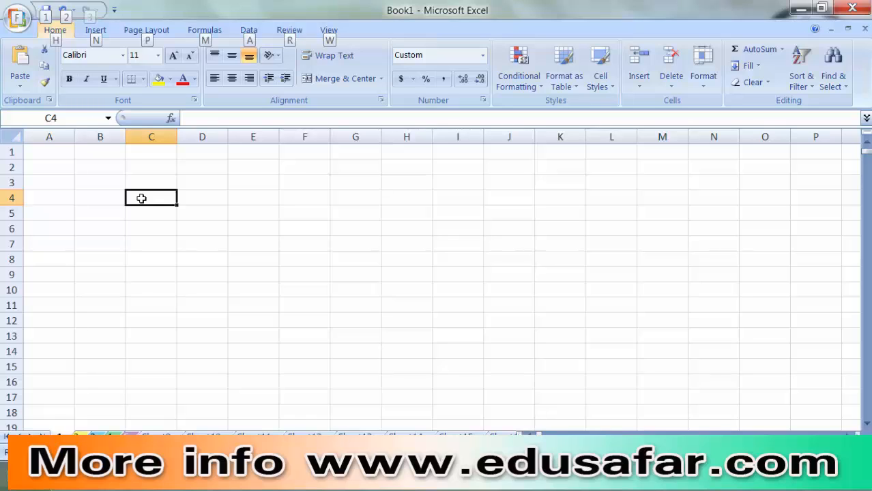
click(157, 195)
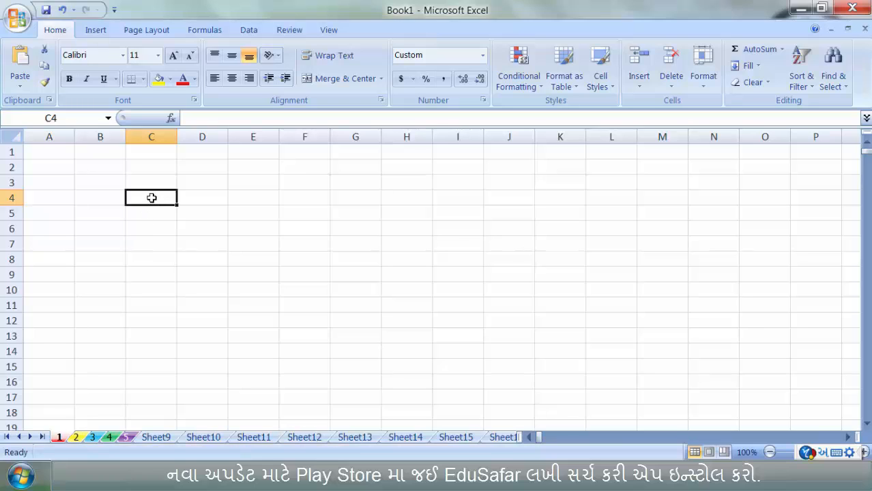
text(gu)
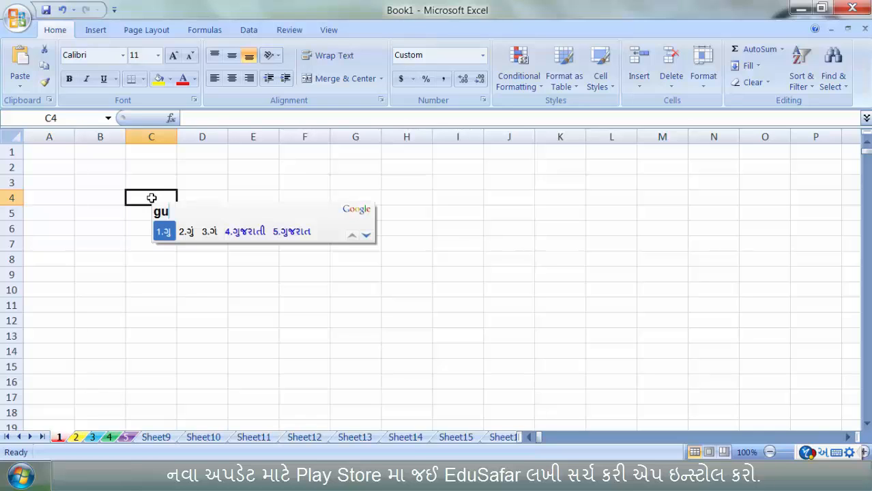
text(ja)
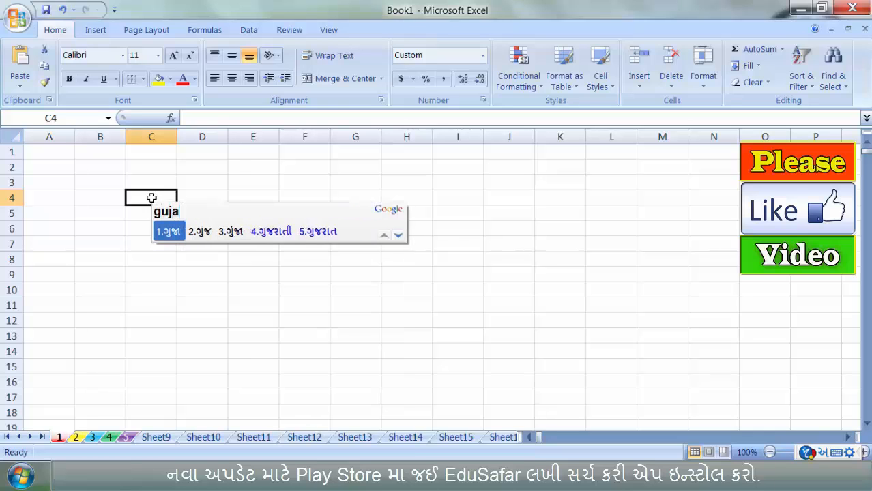
text(rati)
key(Return)
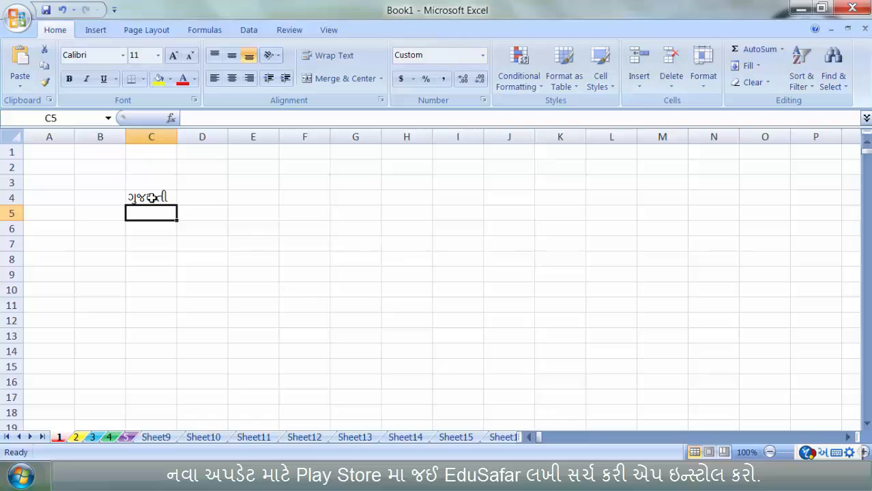
text(gani)
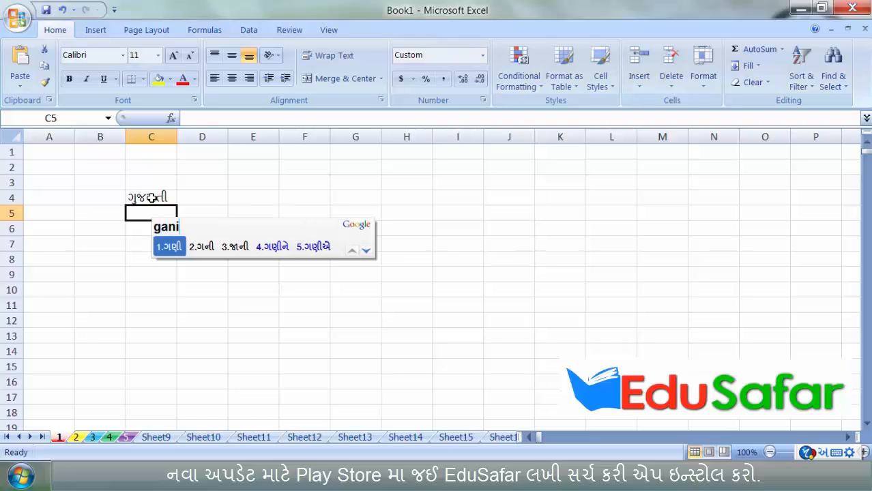
text(t)
key(Return)
Enter સામાજિક વિજ્ઞાન in cell C6 and વિજ્ઞાન અને ટેકનોલોજી in C7
text(samaji)
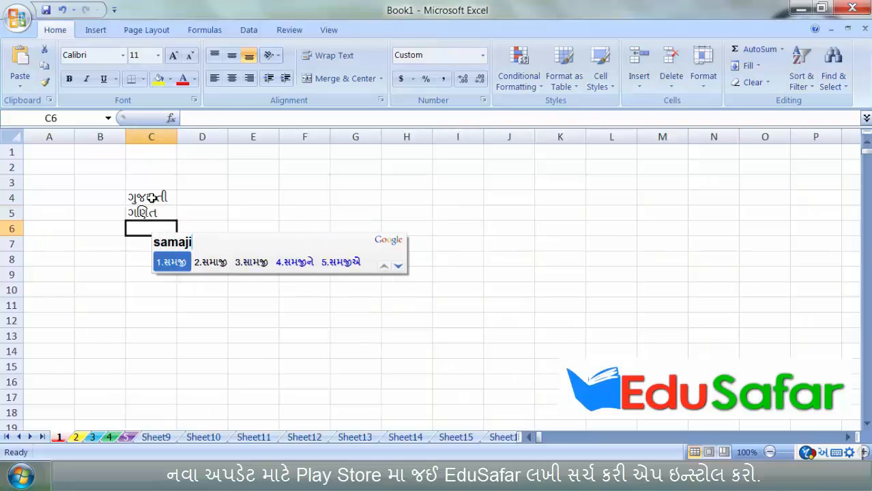
text(k vignan)
key(Return)
text(vignan)
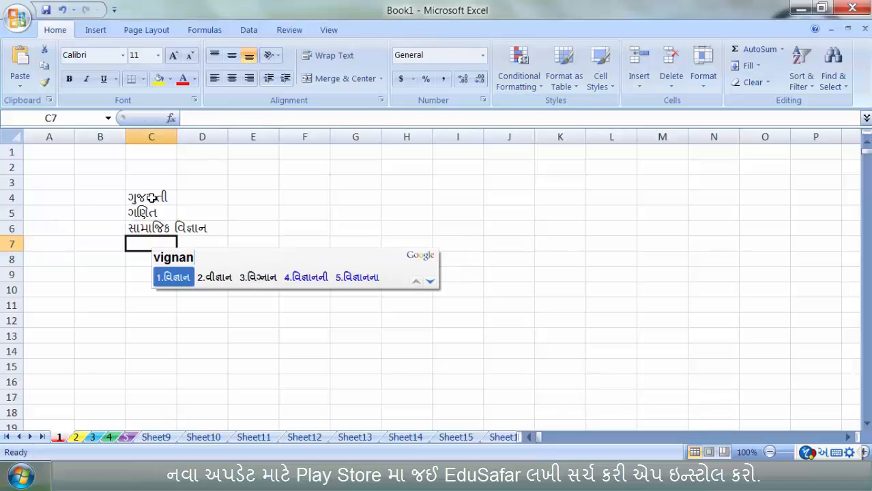
text( ane teknoloji)
key(Return)
Enter હિન્દી, અંગ્રેજી and સંકૃત in cells C8 to C10, and widen column C to fit its longest entry
text(hindi)
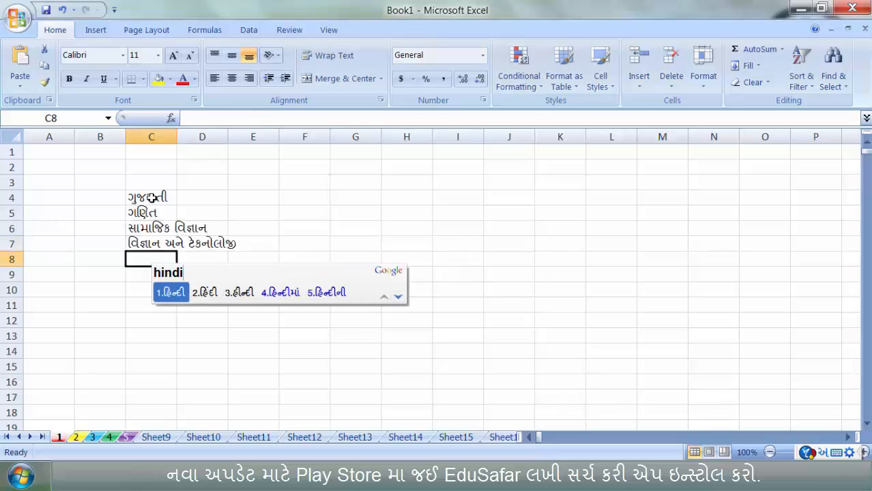
key(Return)
text(angreji)
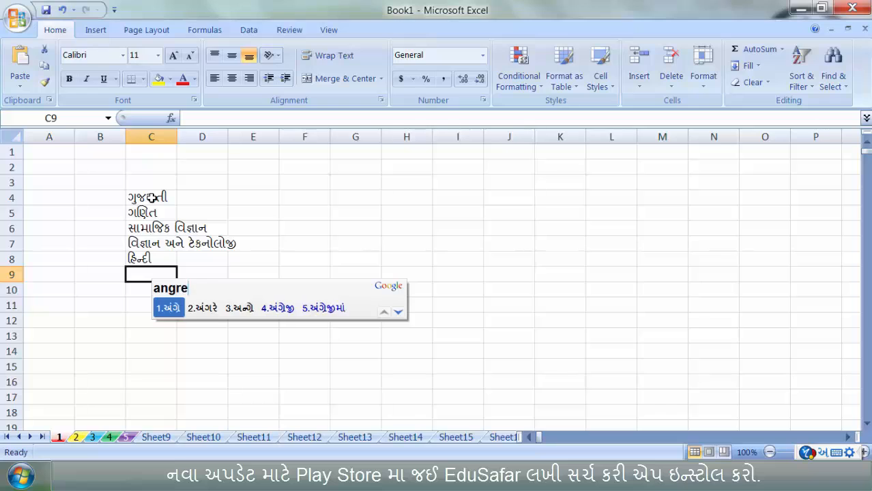
key(Return)
text(sankrut)
key(Return)
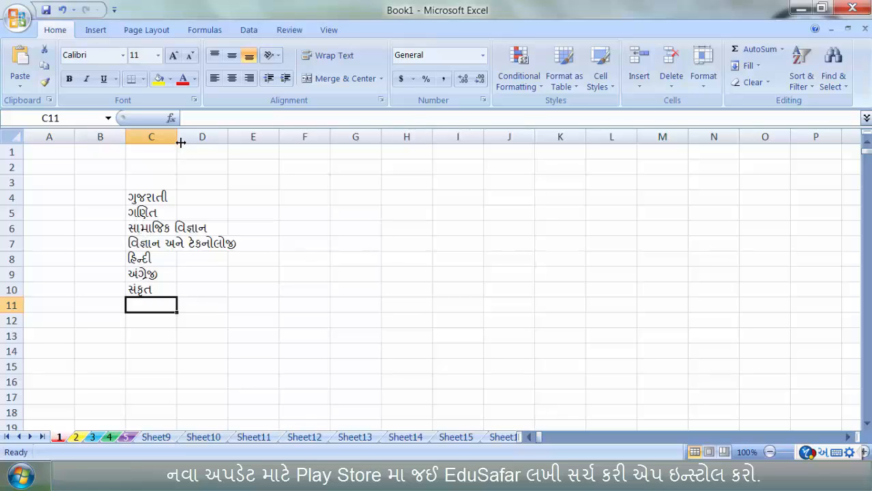
drag(177, 138, 243, 142)
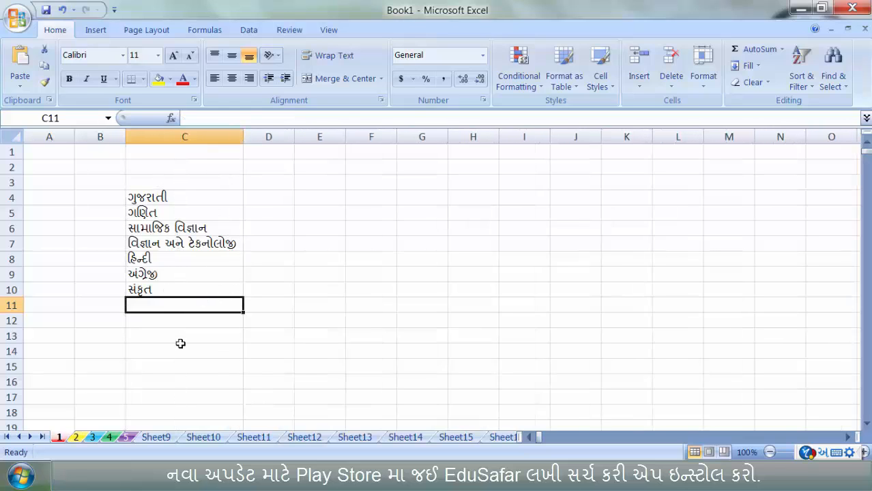
click(400, 316)
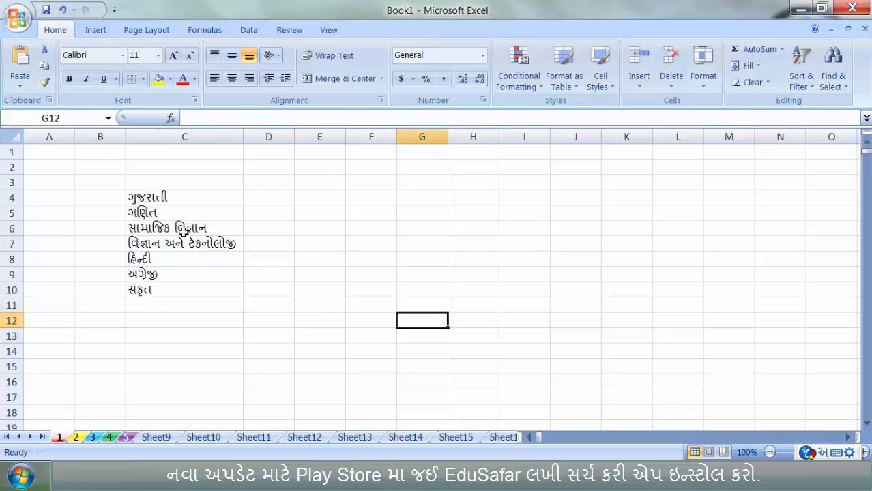
Examine the subject list by selecting the whole of column C and the whole of rows 4 to 10
click(147, 137)
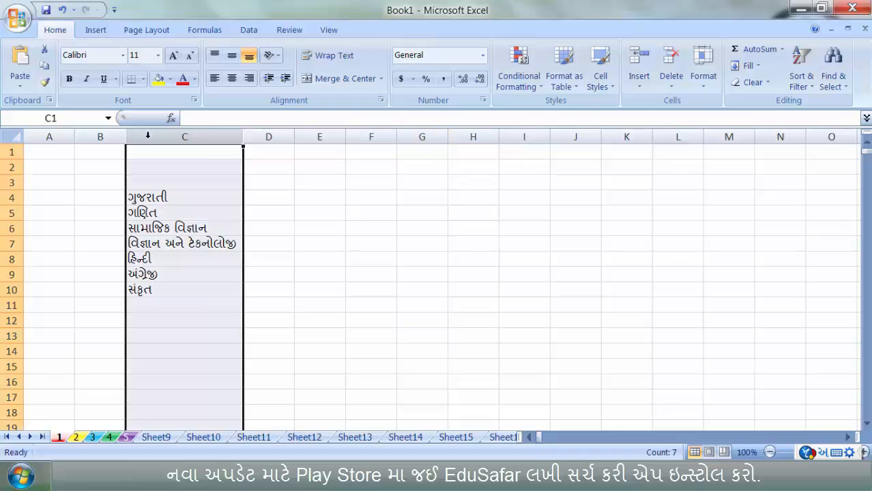
scroll(167, 279, down, 6)
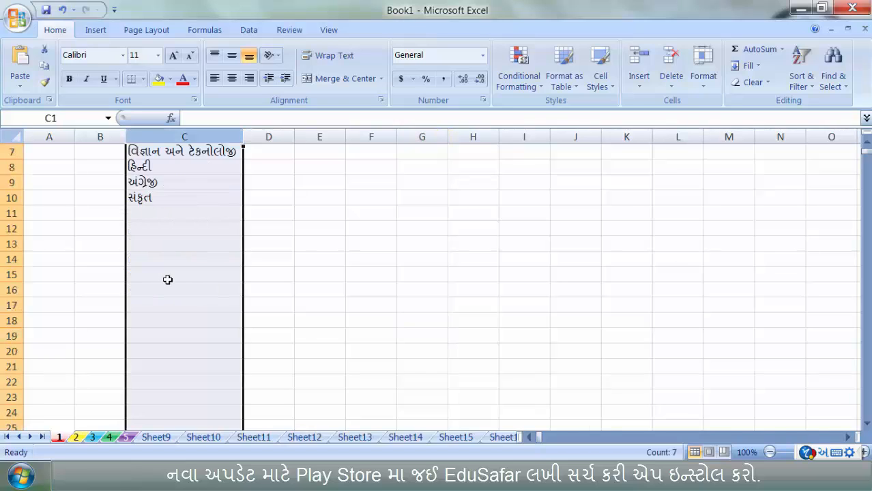
scroll(163, 205, up, 6)
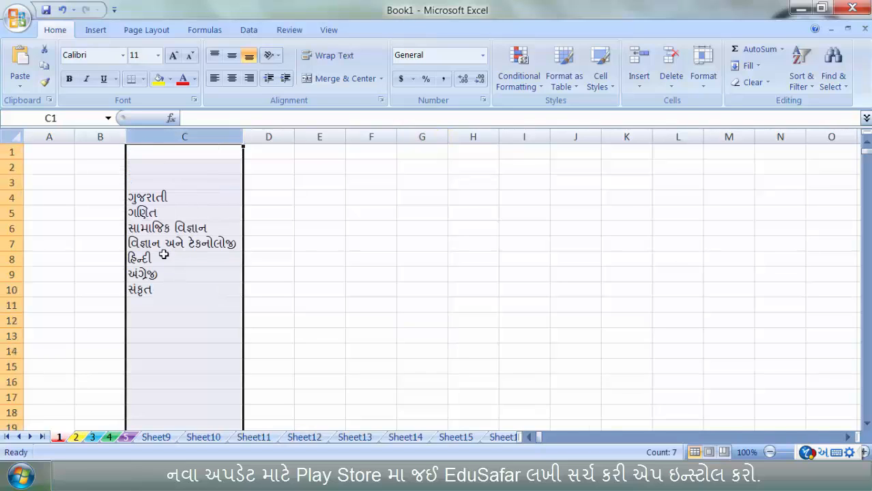
drag(11, 197, 15, 286)
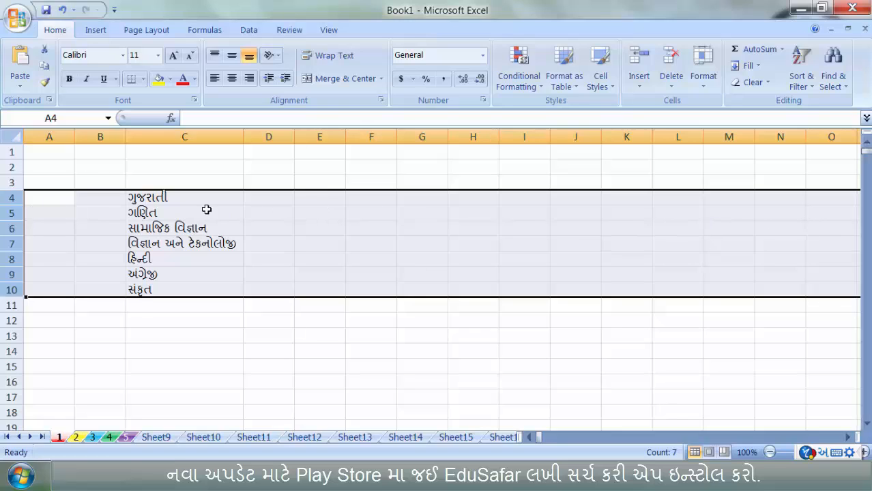
click(319, 275)
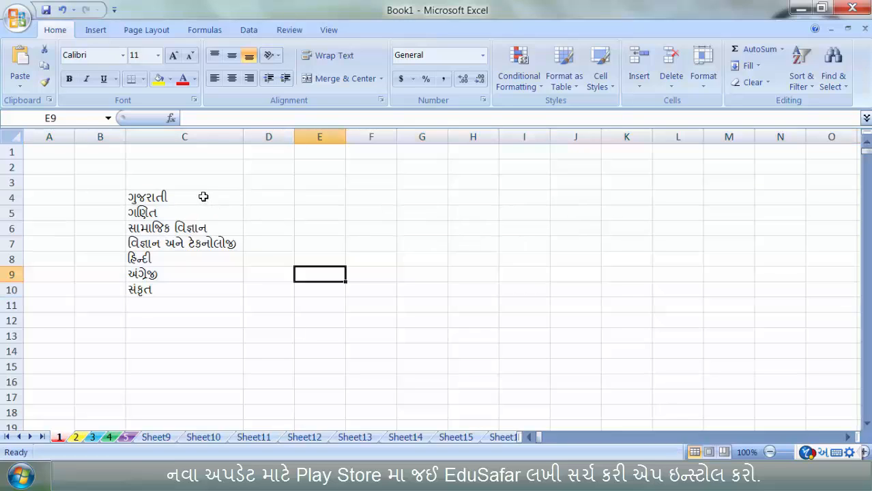
Try a font size of 14 on the subjects in C4:C10 and undo it
click(153, 197)
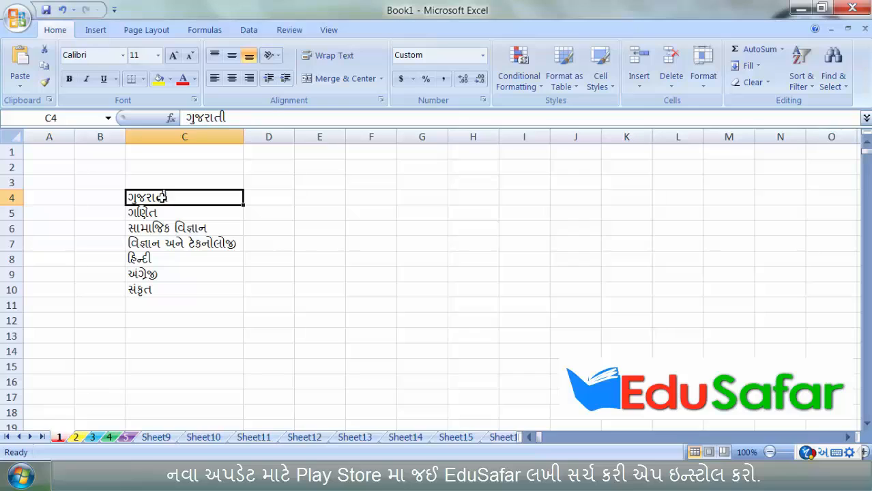
drag(162, 197, 166, 288)
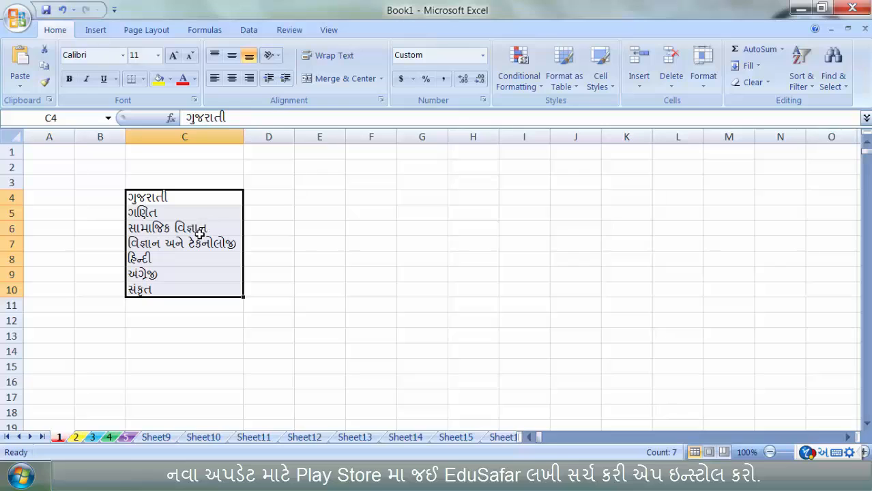
click(157, 56)
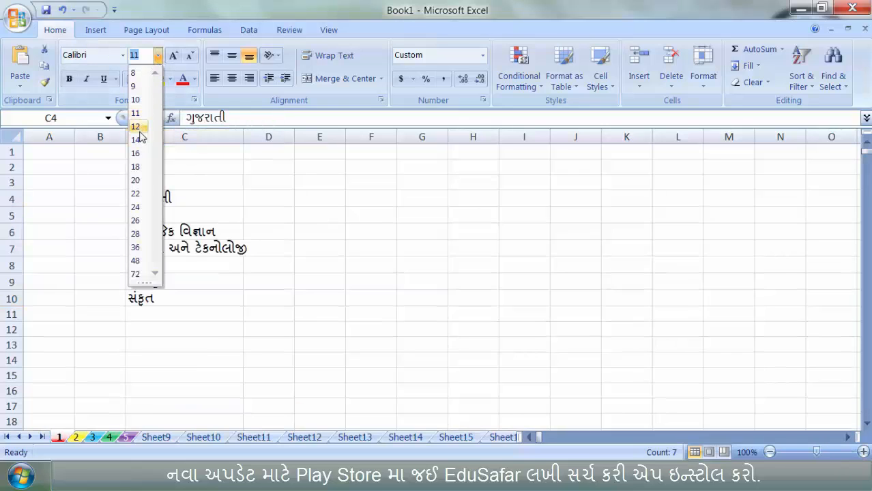
click(137, 140)
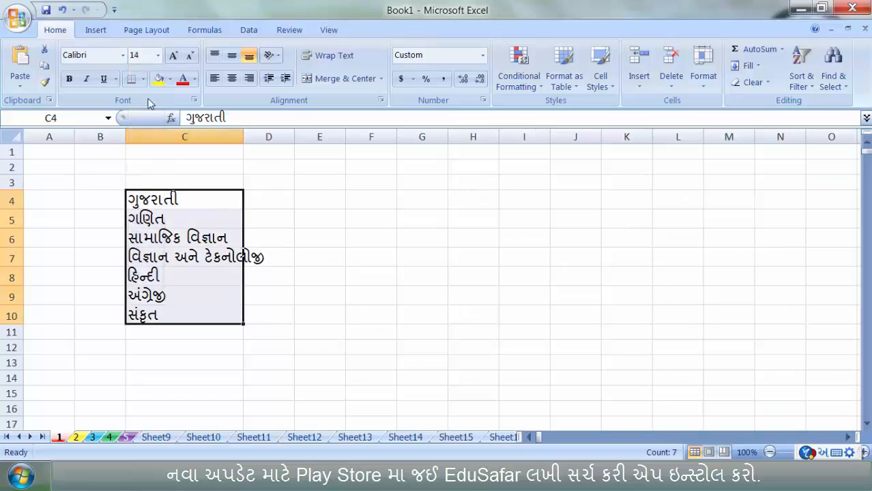
key(ctrl+z)
Increase the font size of C4:C10 stepwise to 16 and reduce it back to 11
click(175, 57)
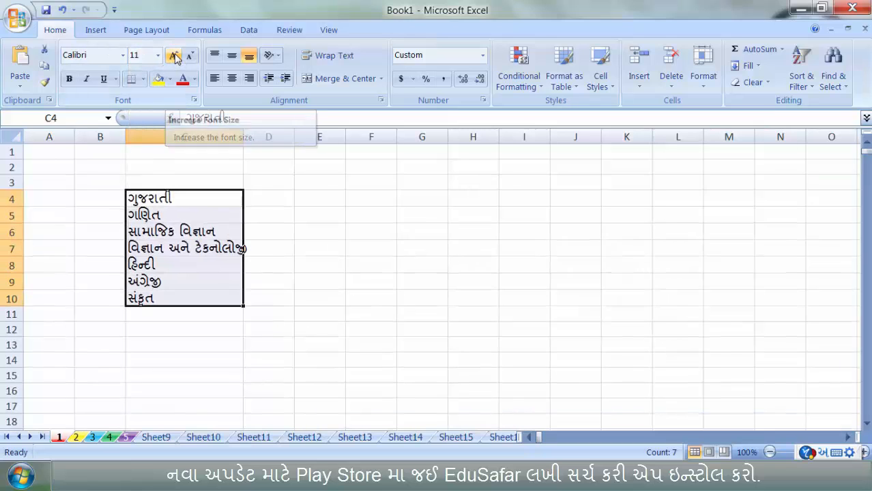
click(175, 57)
click(174, 57)
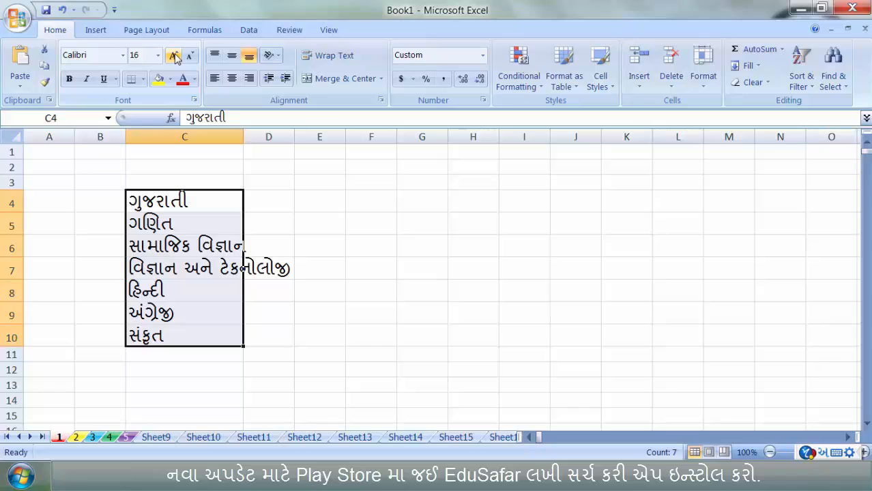
click(191, 57)
click(191, 56)
click(191, 57)
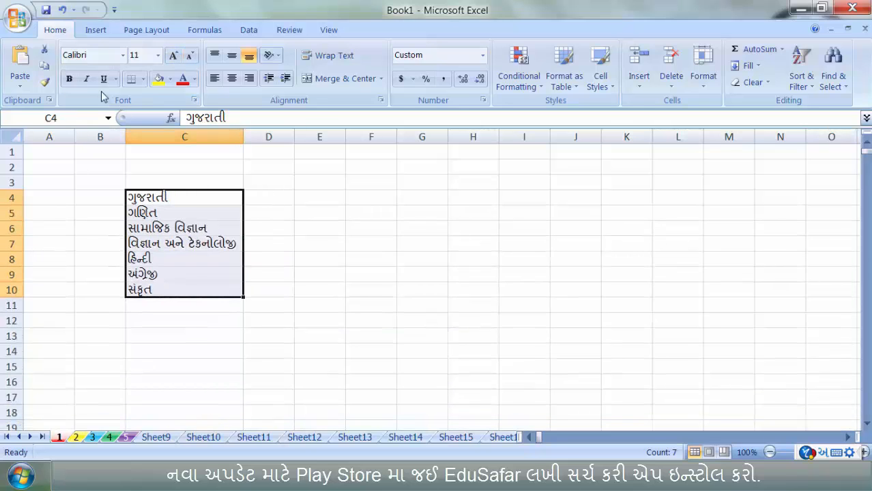
Make the subjects in C4:C10 bold and italicize C4:C5
click(69, 79)
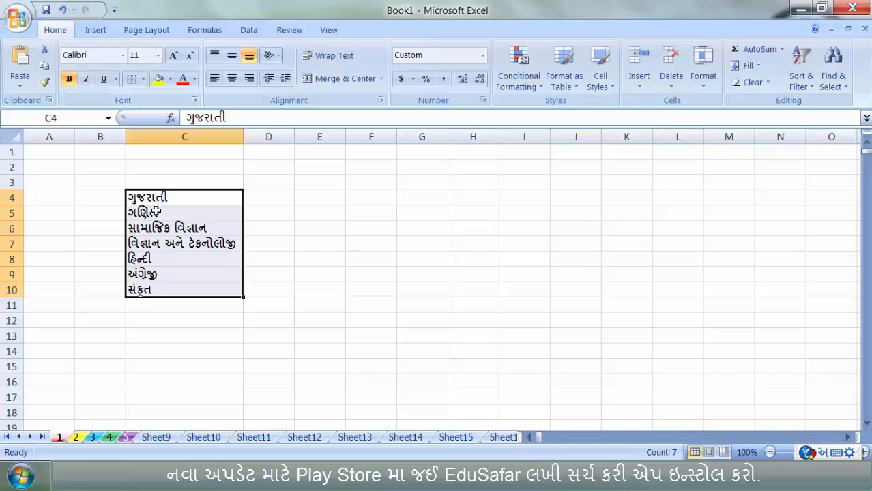
drag(156, 198, 156, 212)
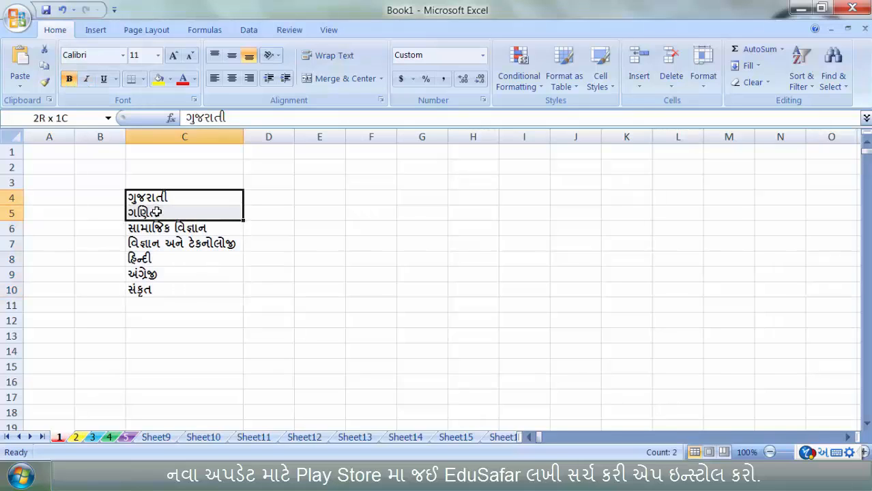
click(88, 81)
click(187, 256)
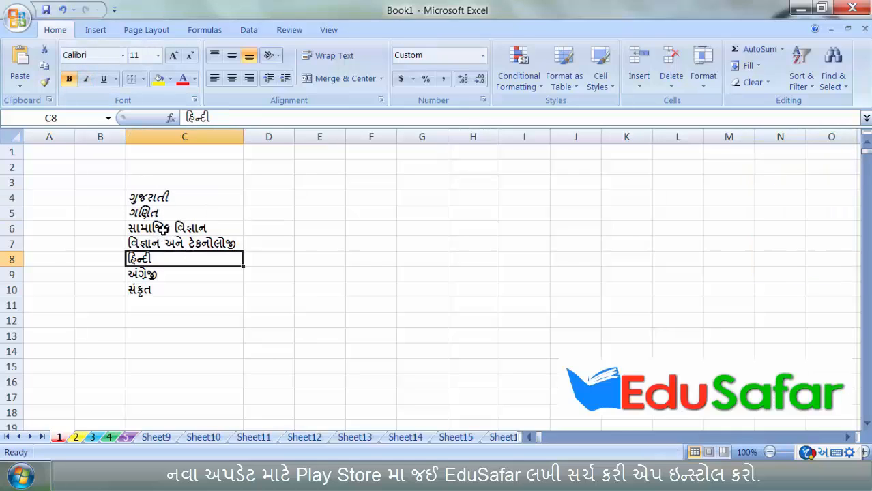
Underline the subjects in cells C6:C7
drag(163, 229, 168, 245)
click(104, 78)
click(199, 279)
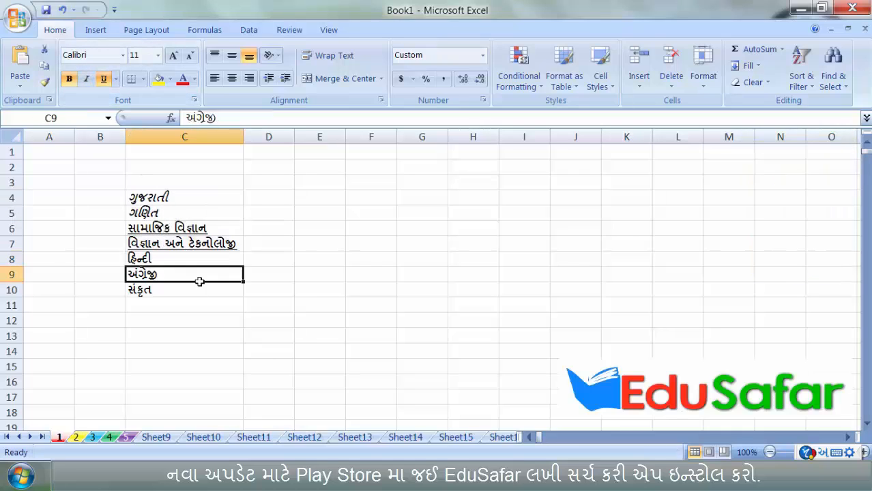
Center the subjects in C4:C10 horizontally in their cells
drag(170, 198, 172, 289)
ctrl+scroll(340, 283, up, 2)
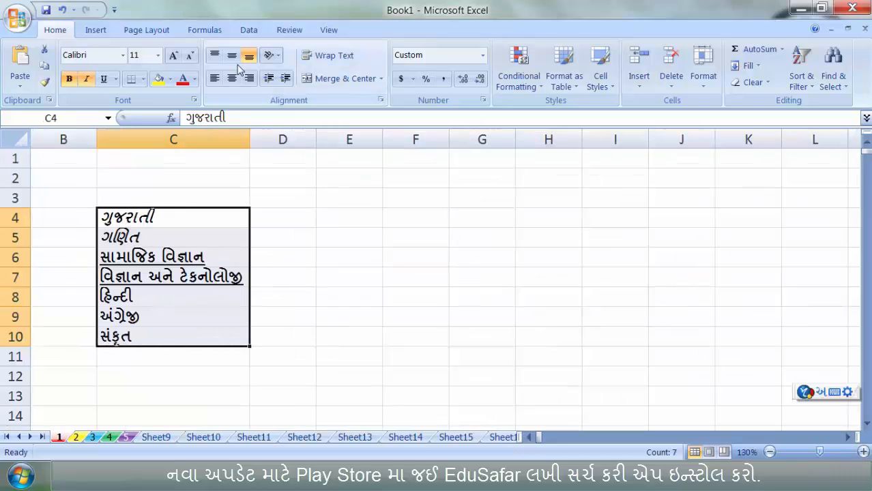
click(232, 79)
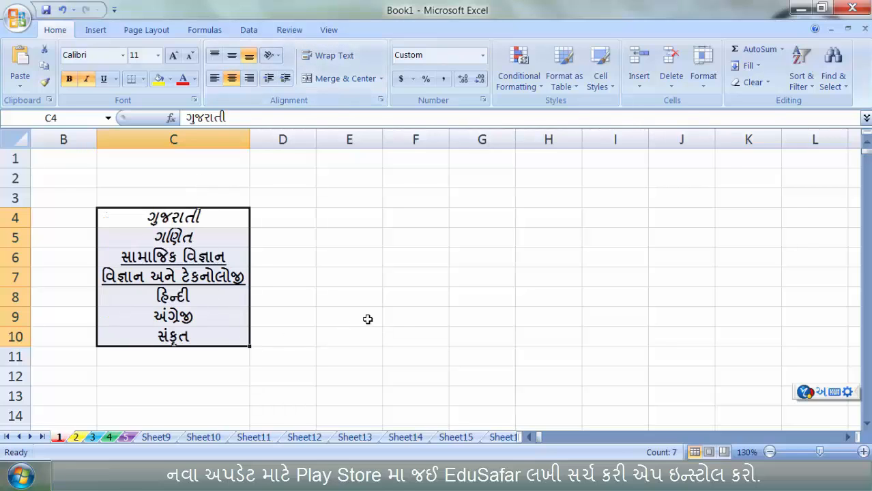
Align the subjects in C4:C10 to the left edge of their cells, followed by the right edge
drag(174, 217, 205, 333)
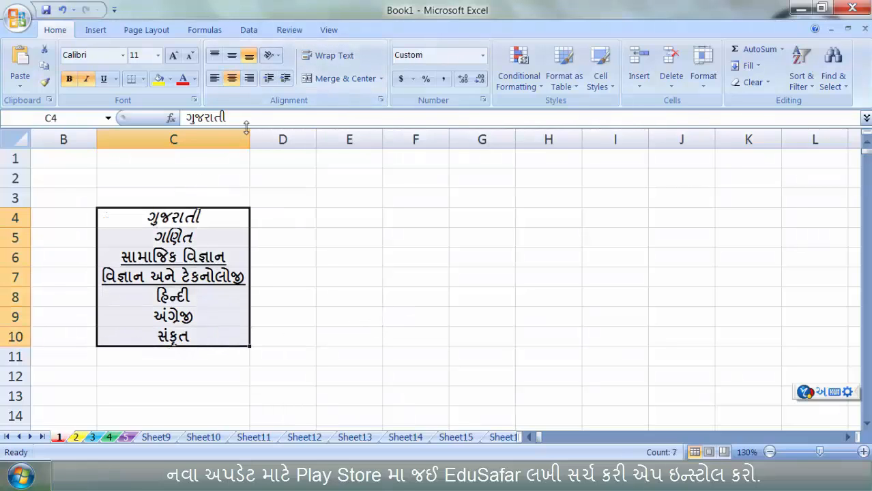
click(214, 79)
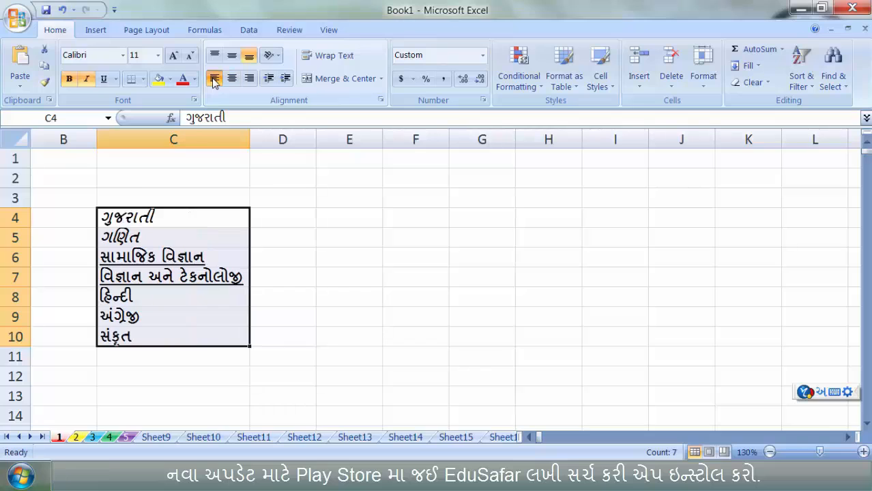
click(249, 78)
click(328, 242)
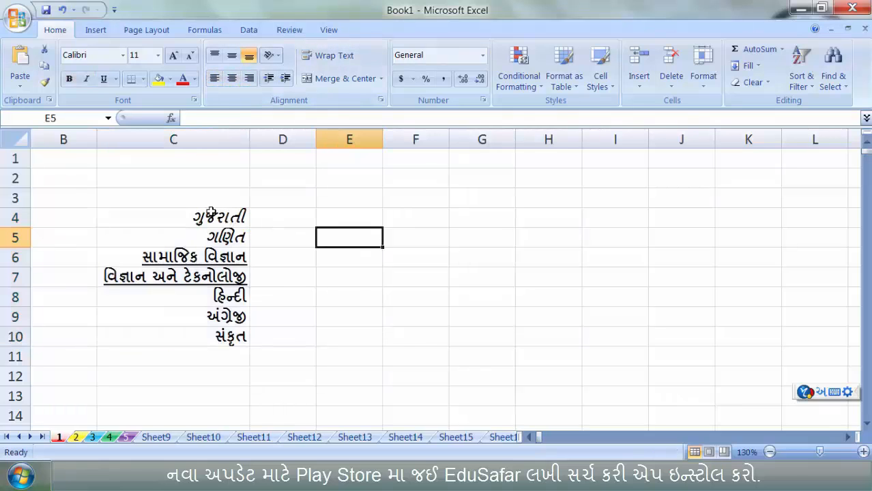
Try middle and top vertical alignment on the subjects in C4:C10
drag(211, 213, 213, 330)
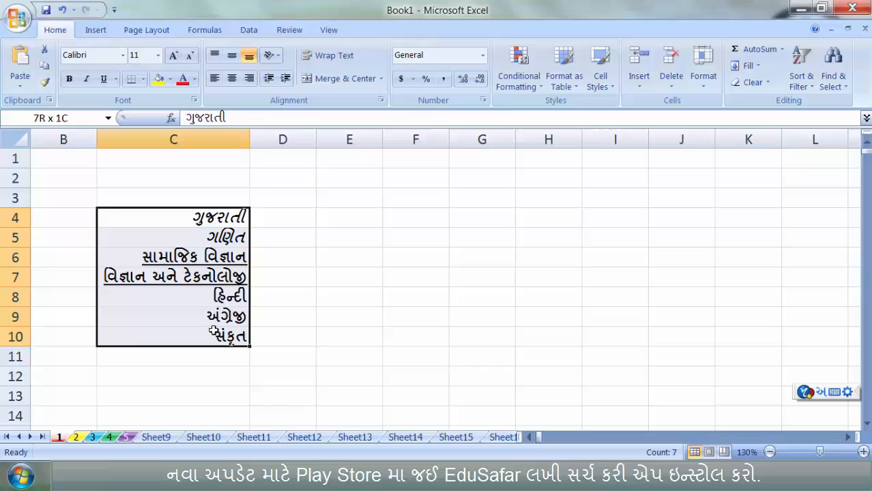
click(236, 59)
click(216, 58)
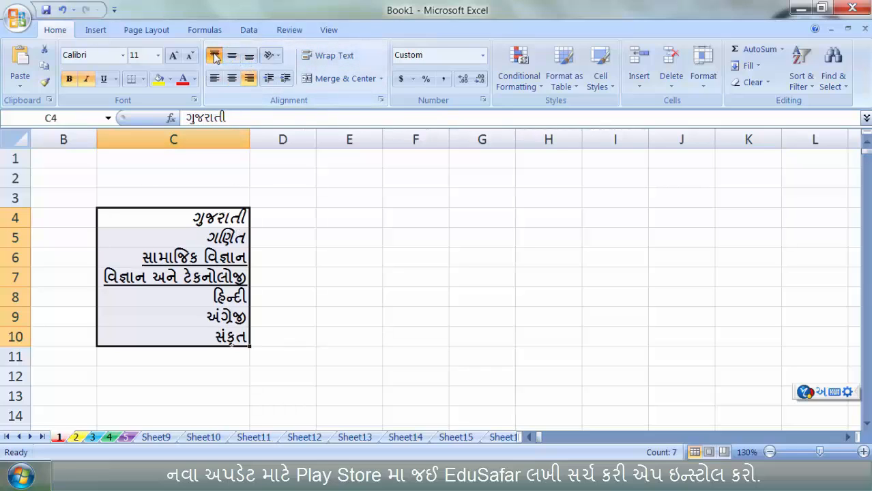
click(294, 317)
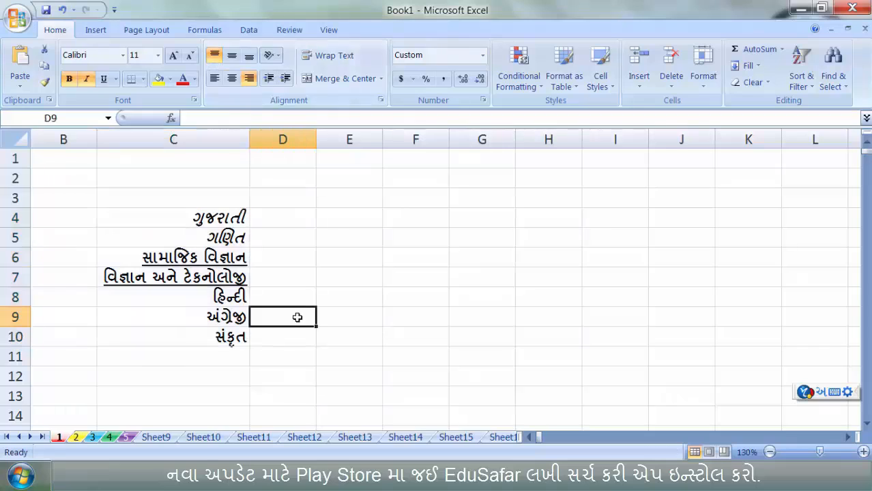
Center the subjects in C4:C10 both horizontally and vertically in their cells
click(232, 83)
drag(174, 217, 173, 338)
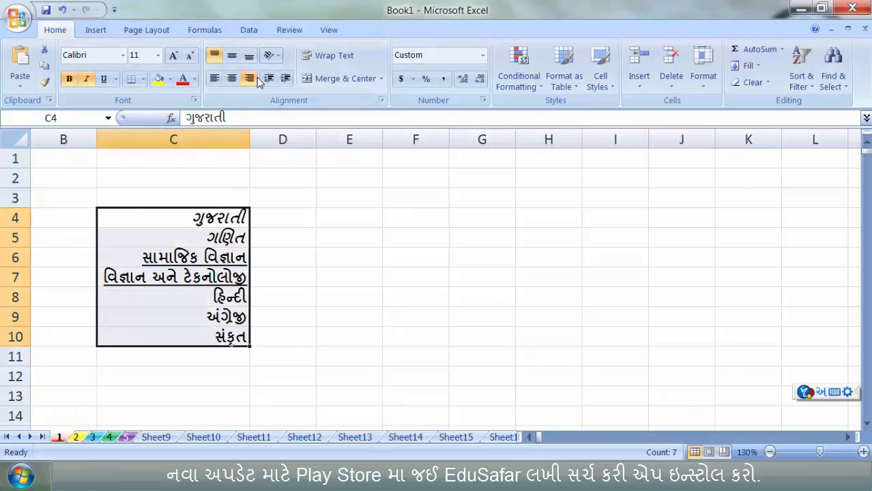
click(233, 79)
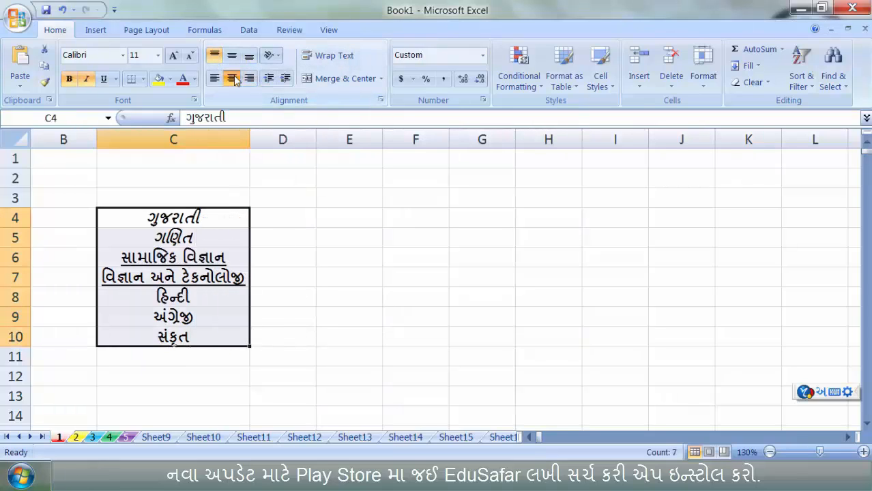
click(314, 279)
click(416, 351)
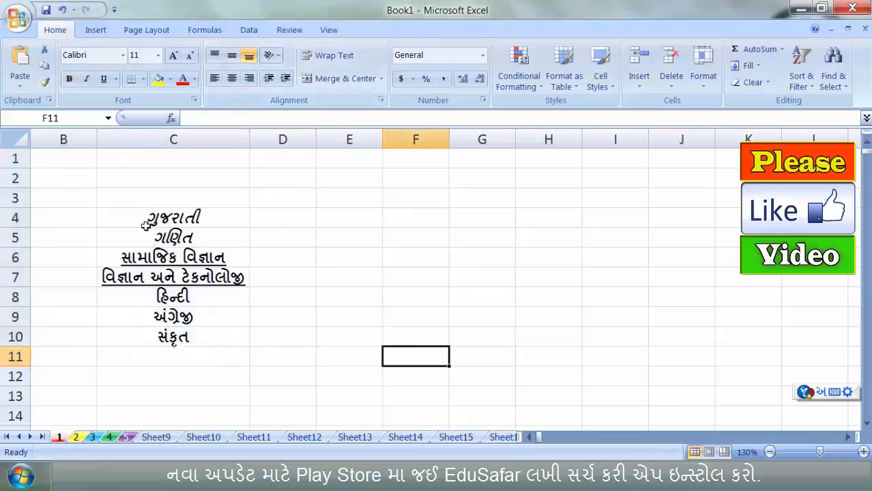
Apply All Borders to the subject cells C4:C10
drag(144, 220, 140, 335)
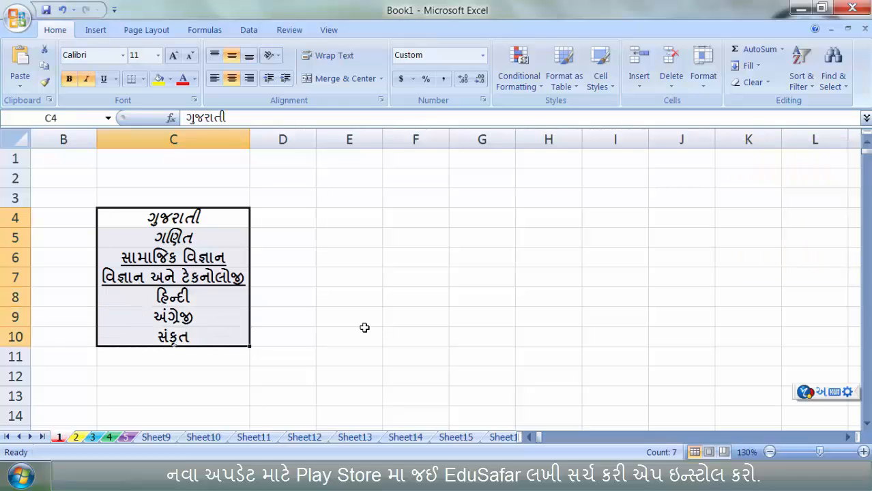
click(142, 79)
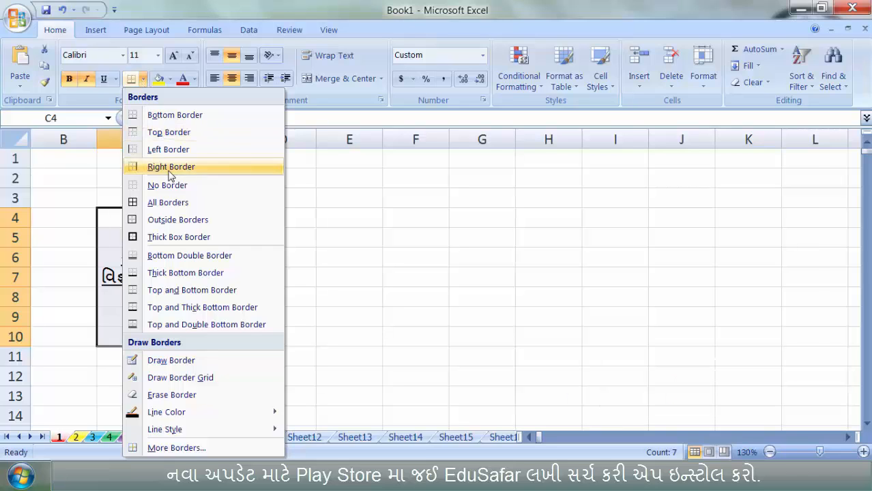
click(175, 202)
click(332, 315)
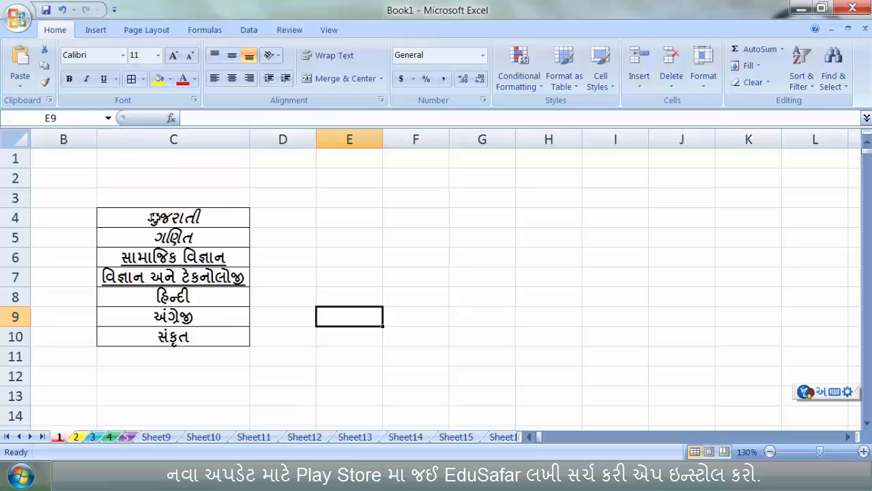
Give the range C4:C10 a thick red border along all four outer edges
drag(156, 218, 159, 333)
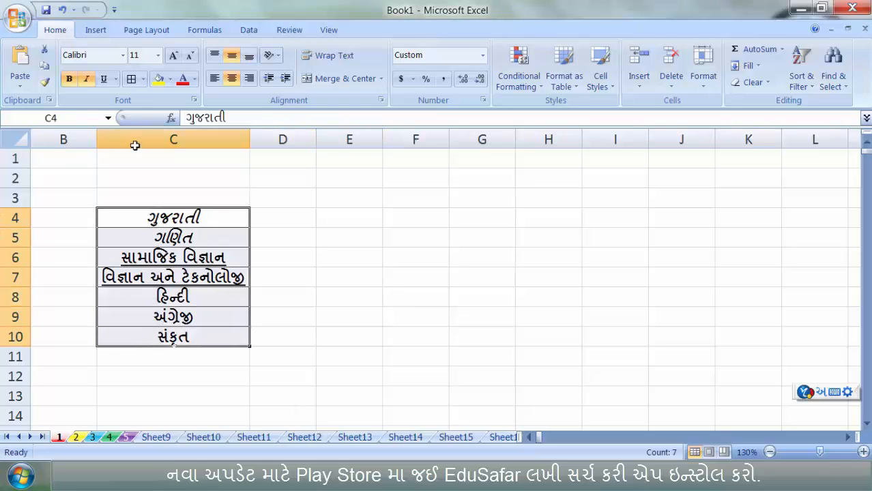
click(144, 79)
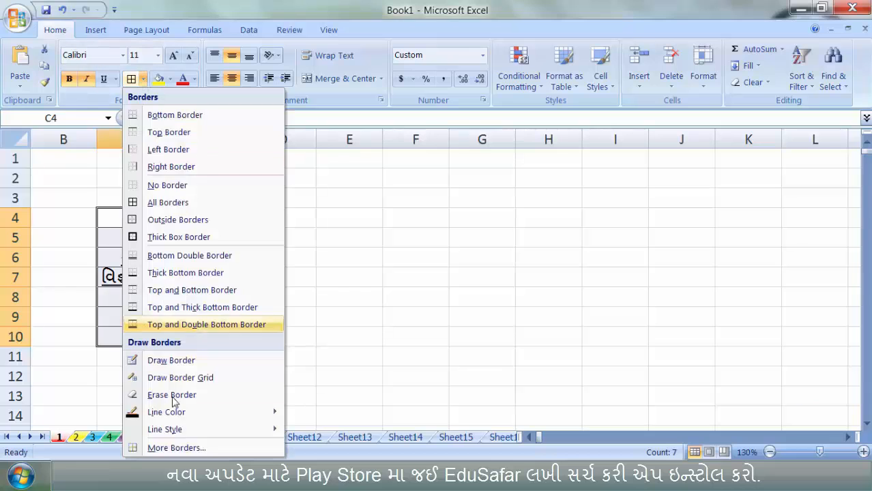
click(171, 446)
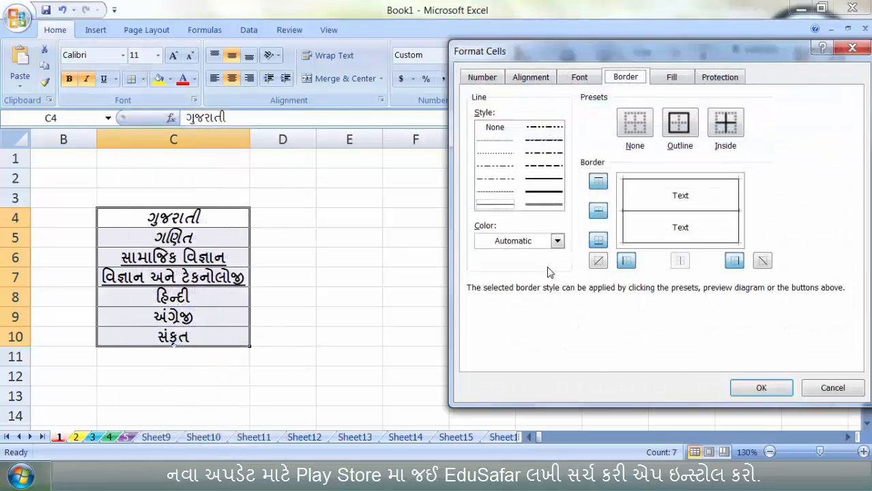
click(439, 269)
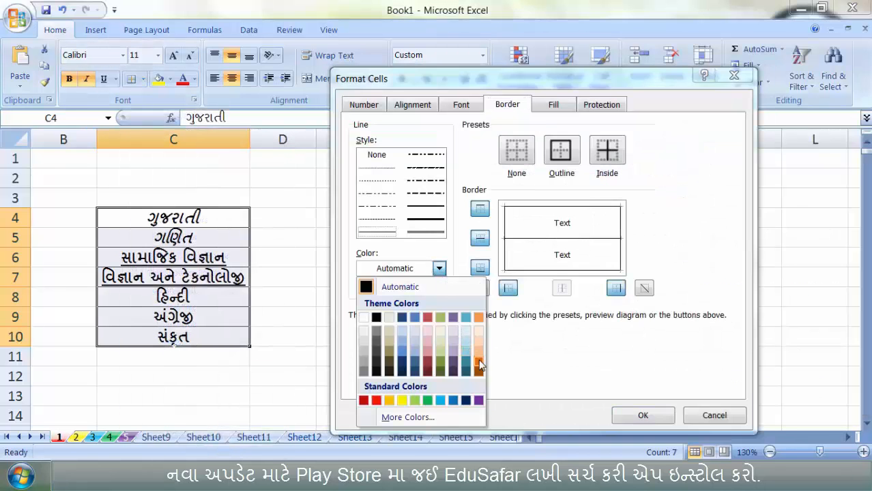
click(377, 402)
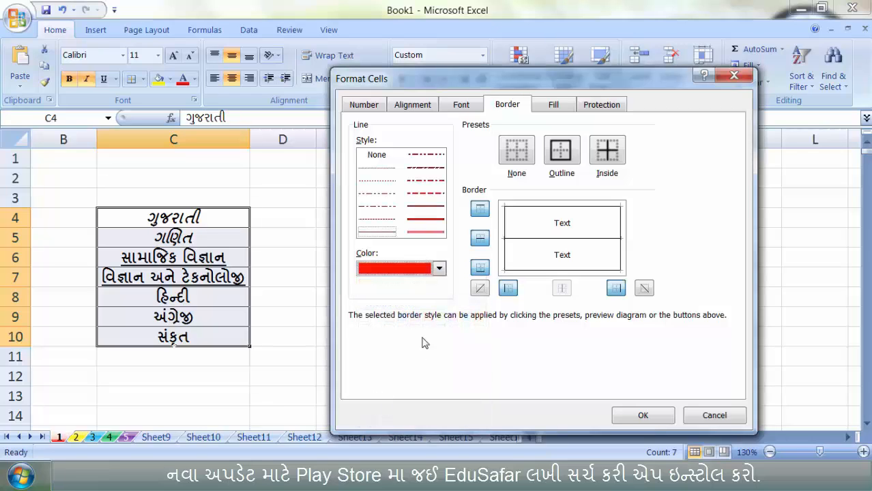
click(431, 219)
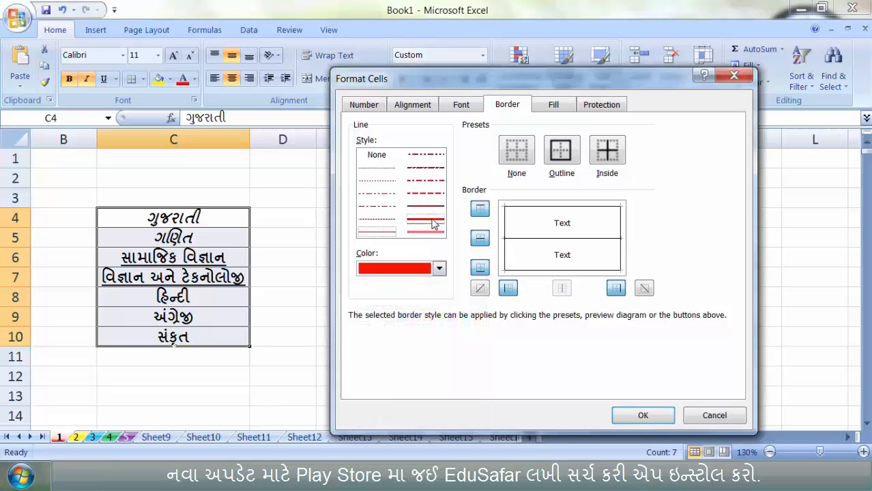
click(504, 235)
click(553, 216)
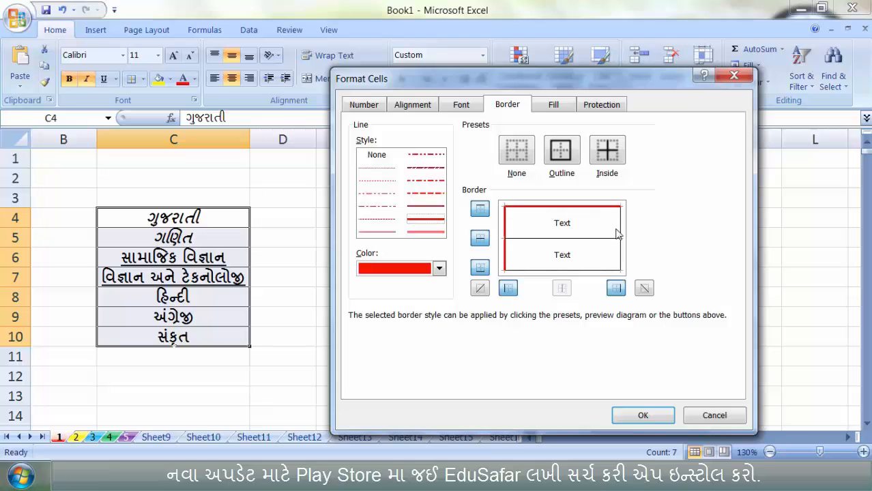
click(615, 235)
click(573, 276)
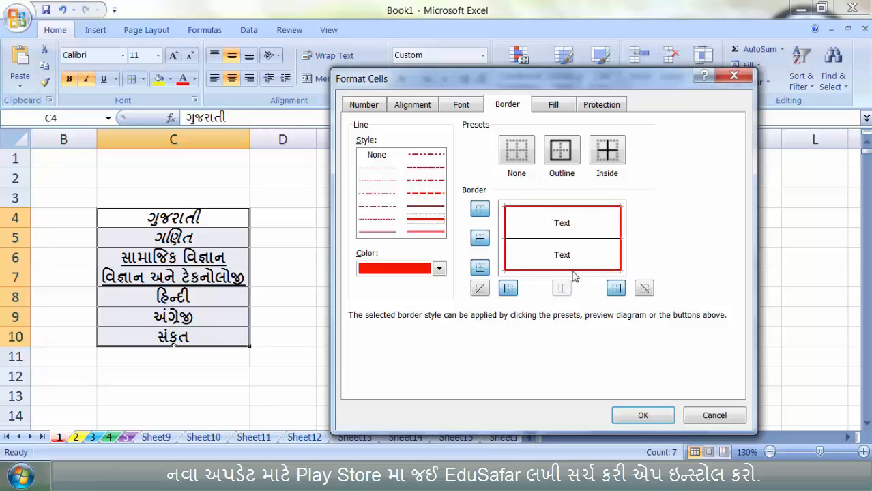
click(637, 416)
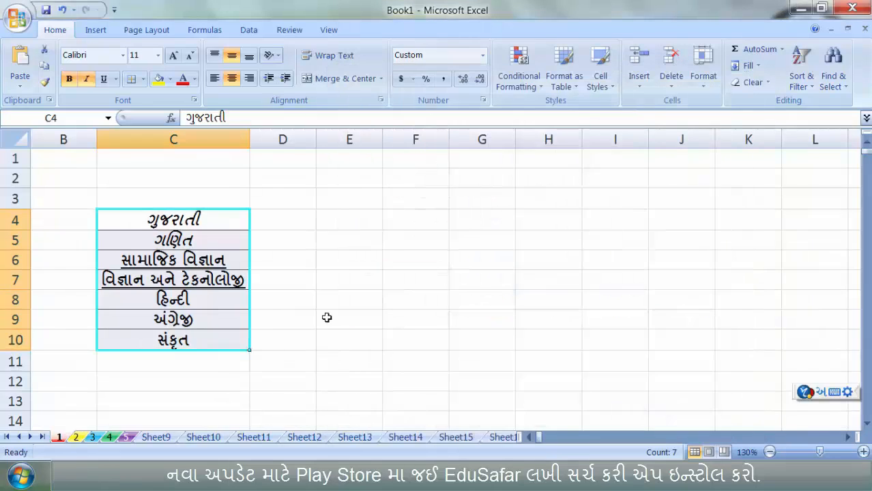
click(327, 318)
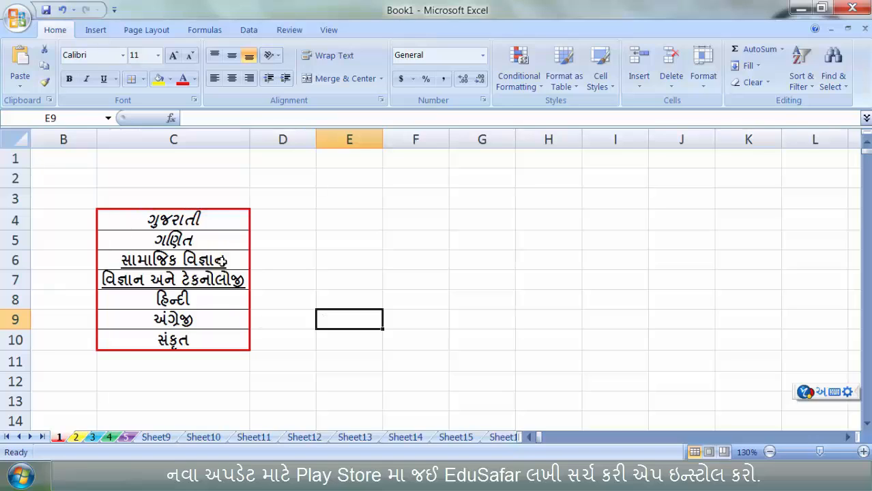
Set the inside horizontal borders of C4:C10 to a thin dashed green line
drag(220, 223, 215, 336)
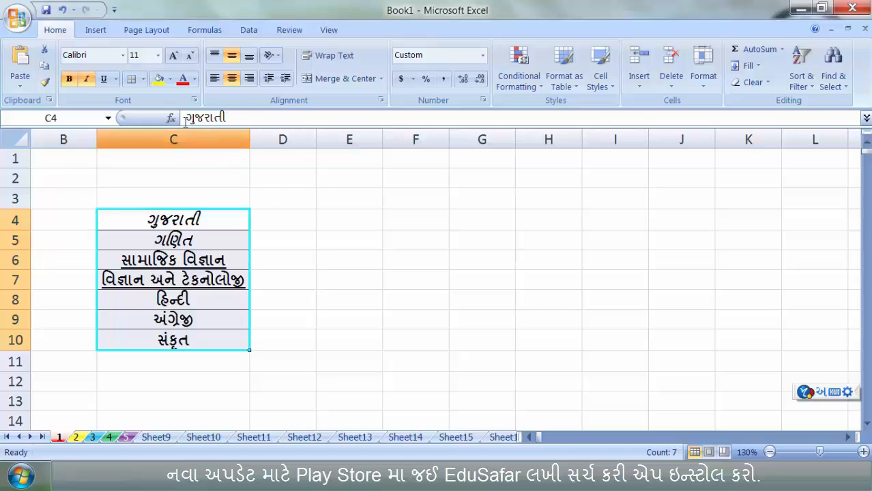
click(143, 79)
click(185, 448)
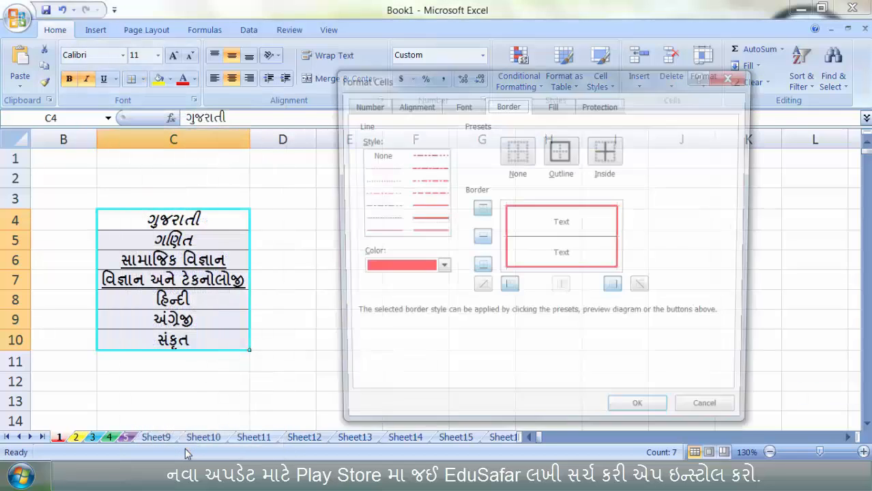
click(440, 271)
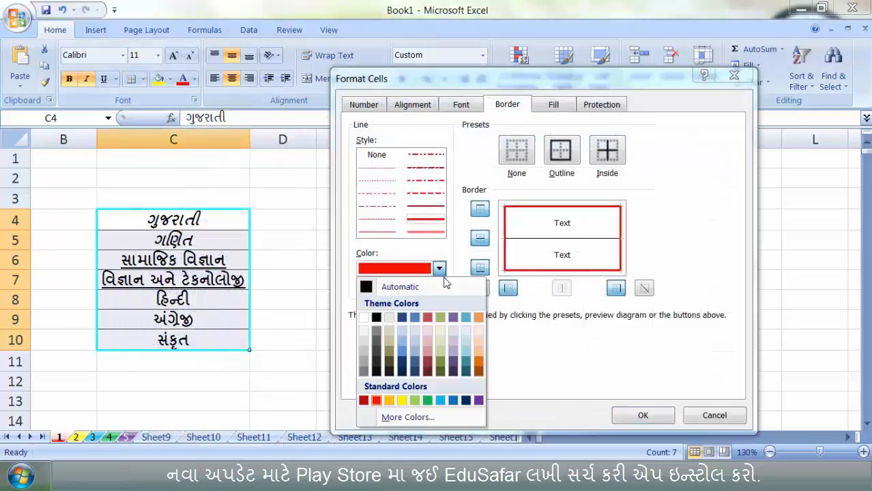
click(428, 401)
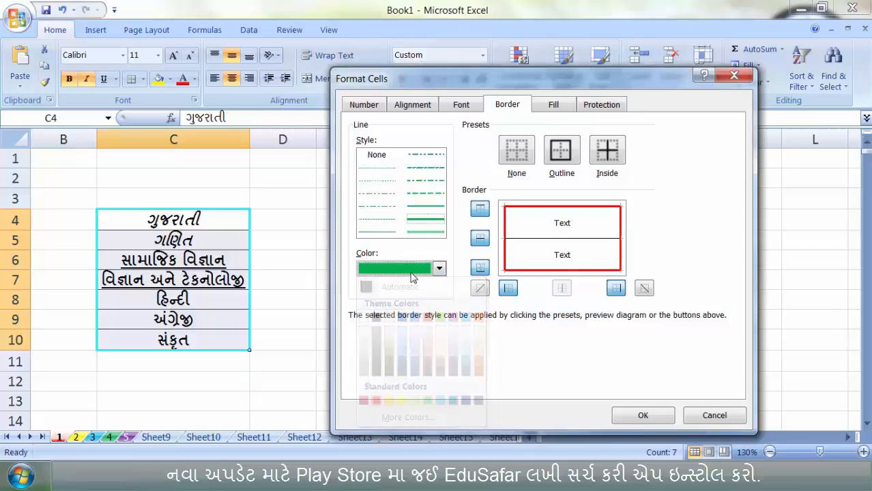
click(543, 240)
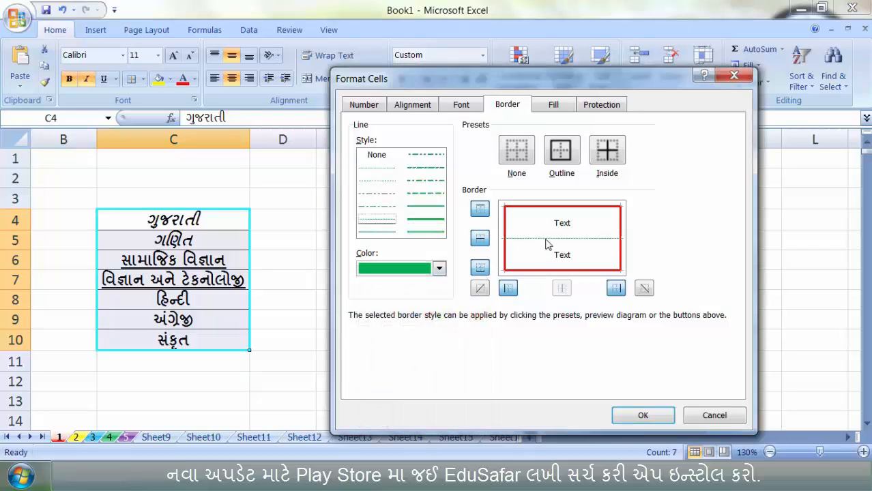
click(642, 415)
click(296, 316)
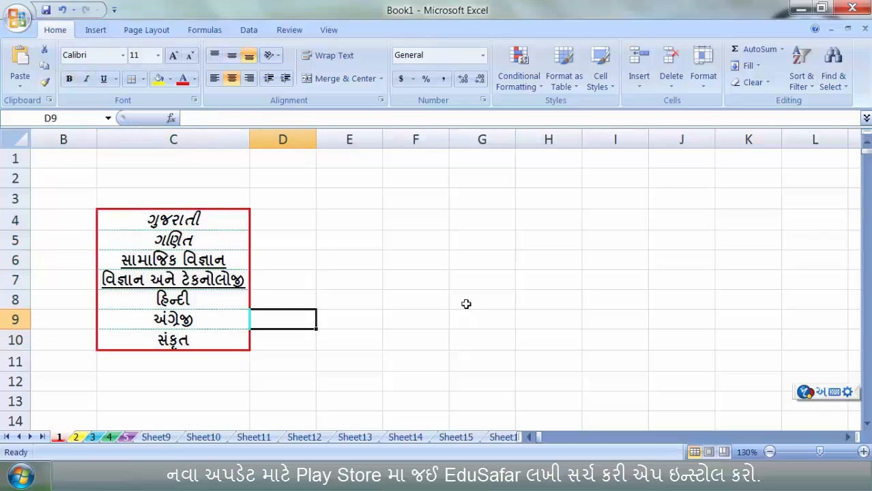
Enter the heading વિષય in cell C3 above the subject list
click(182, 196)
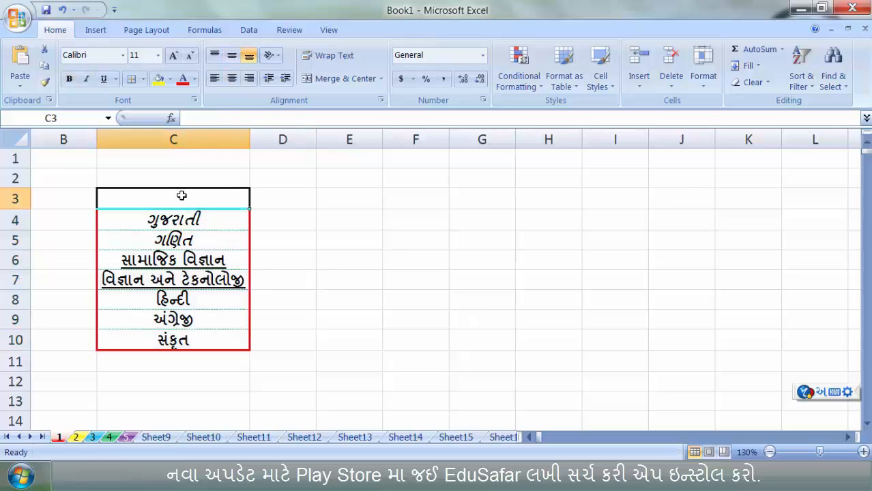
text(વિષય)
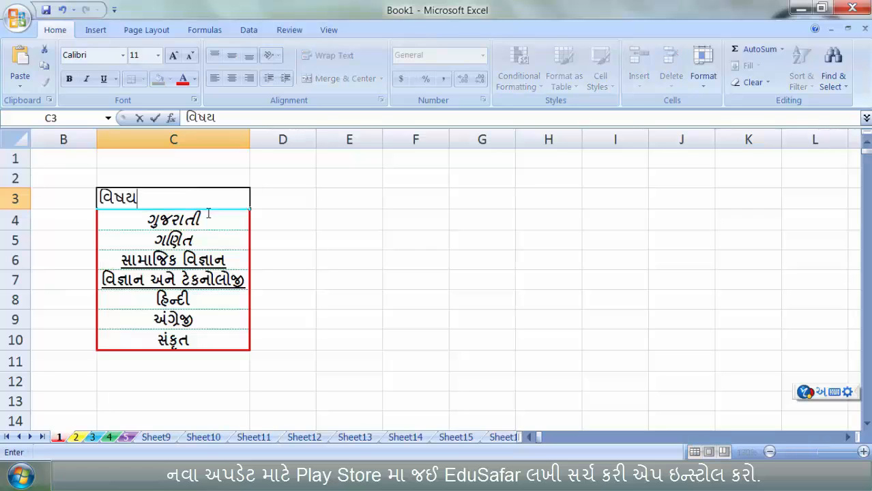
click(268, 242)
Left-align the subjects in C4:C10 and center the heading in C3
drag(205, 219, 205, 339)
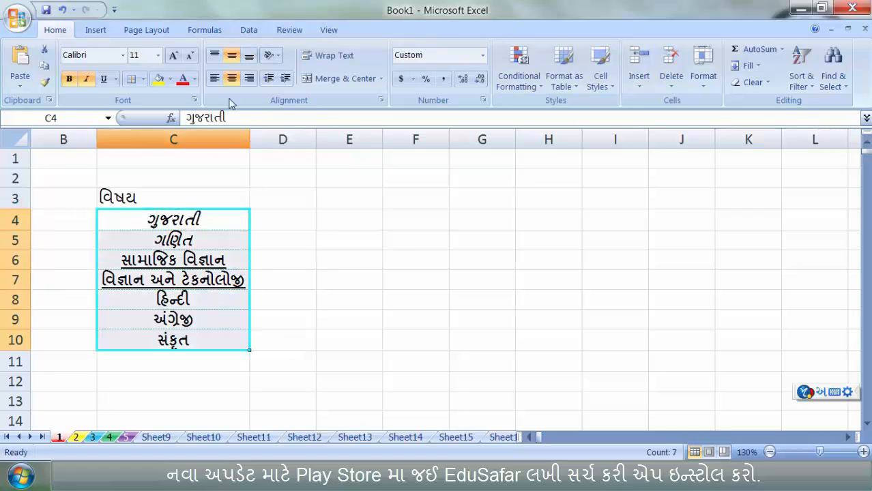
click(330, 306)
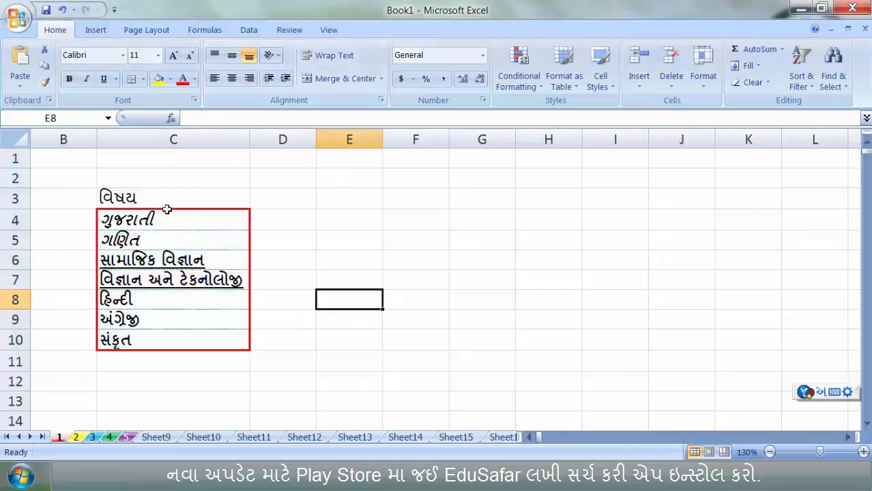
click(162, 206)
click(232, 78)
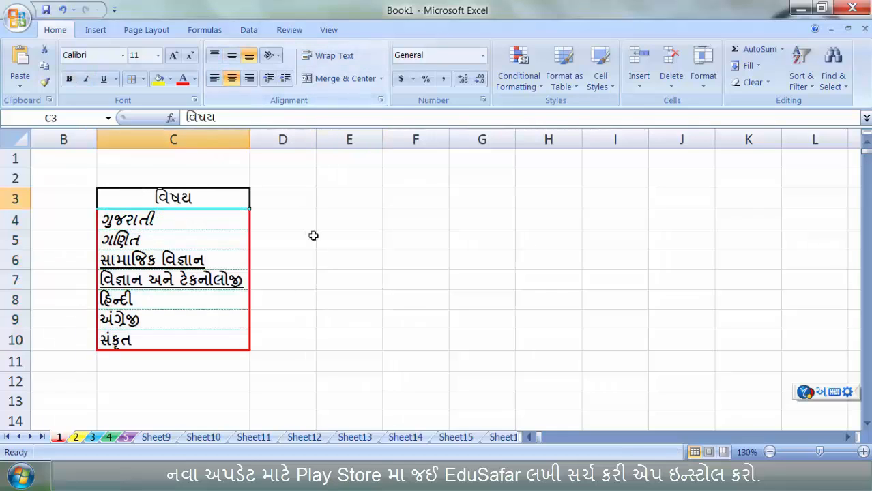
click(327, 248)
Increase the font size of the heading in C3 to 16
click(193, 199)
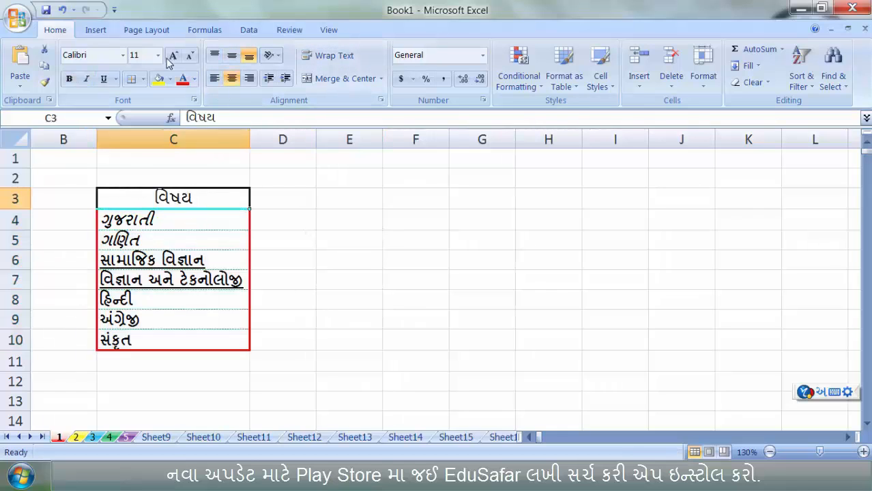
click(173, 55)
click(174, 56)
click(172, 57)
click(306, 266)
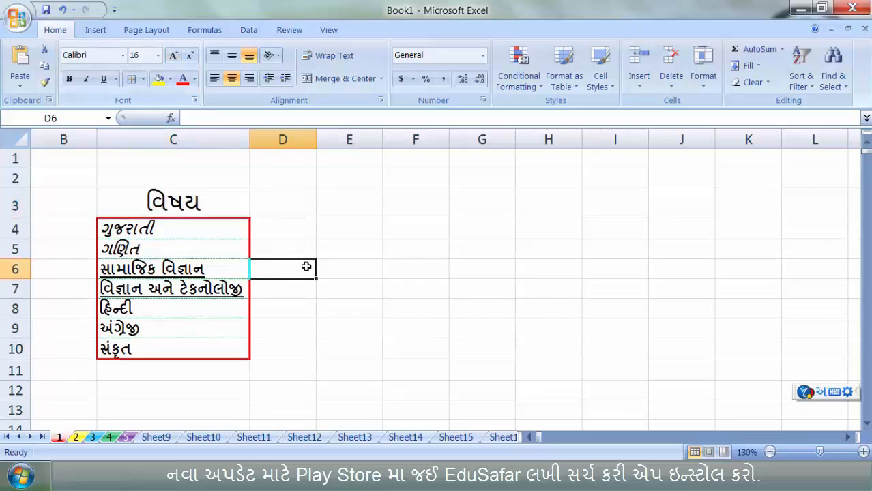
Angle the heading in C3 counterclockwise and left-align it
click(191, 203)
click(269, 55)
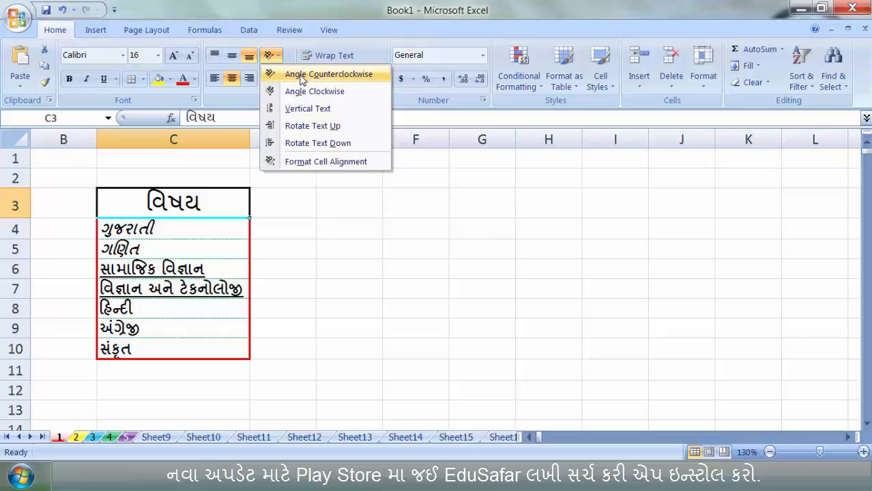
click(328, 75)
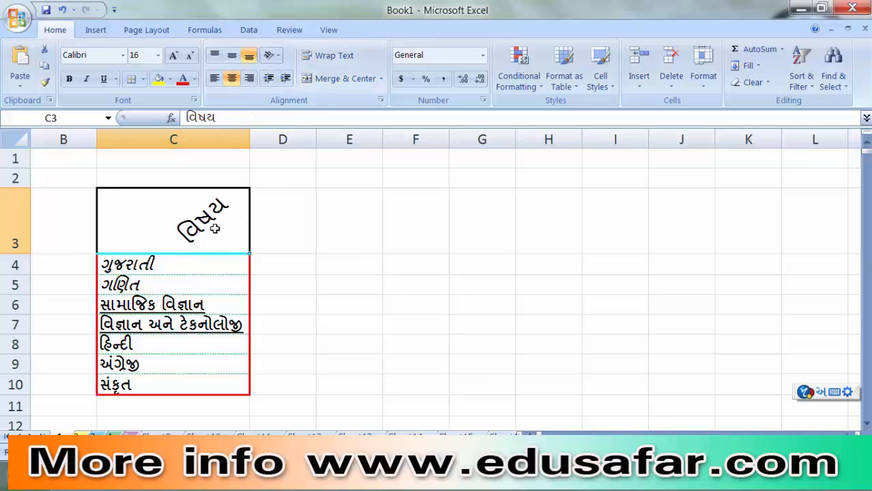
click(214, 78)
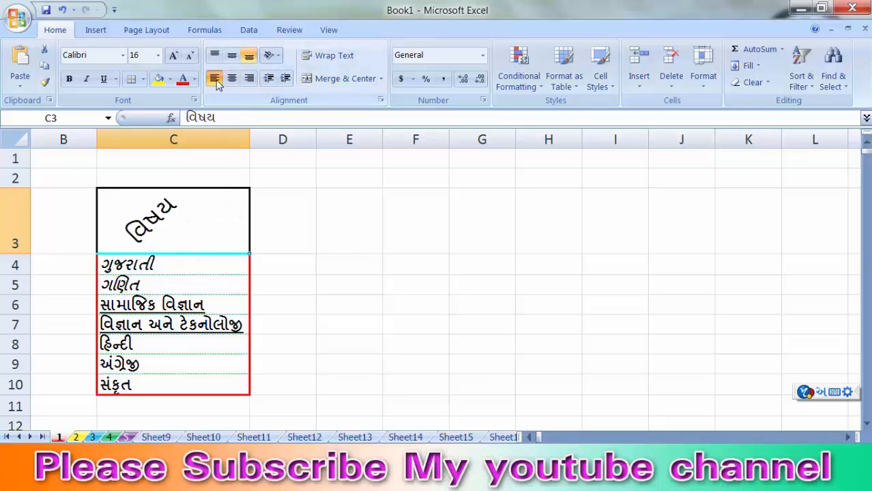
Angle the heading in C3 clockwise and right-align it
click(276, 61)
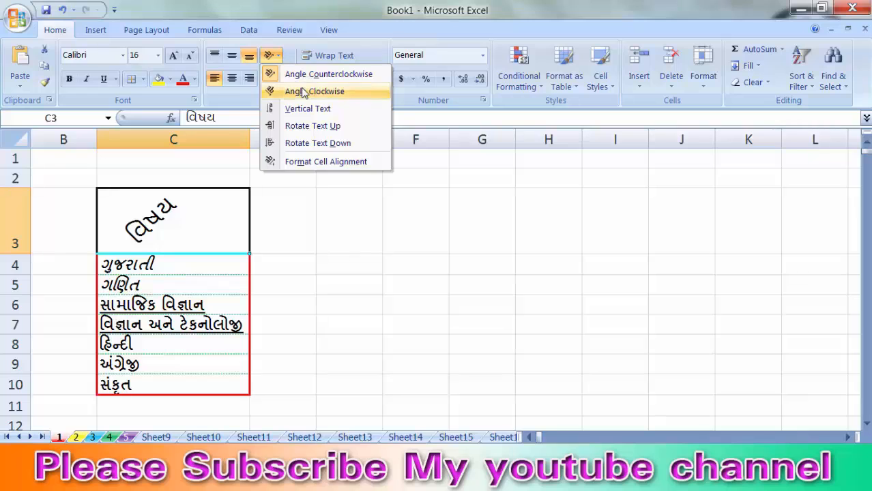
click(310, 90)
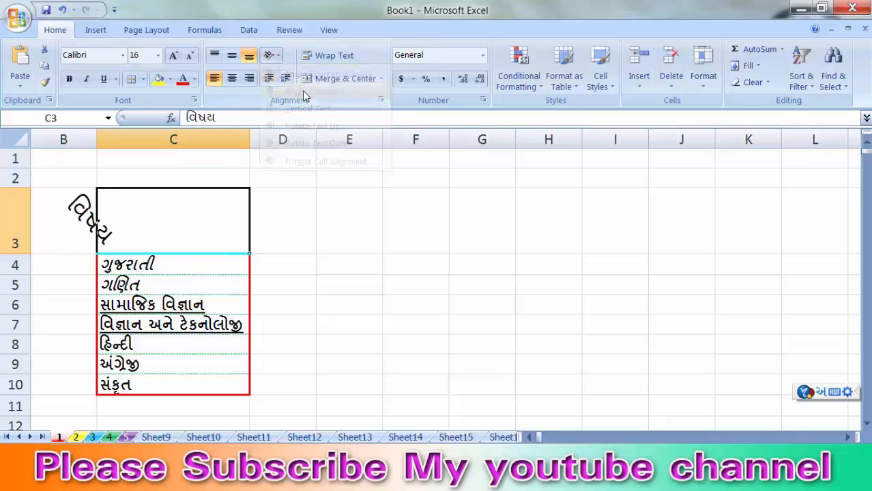
click(250, 78)
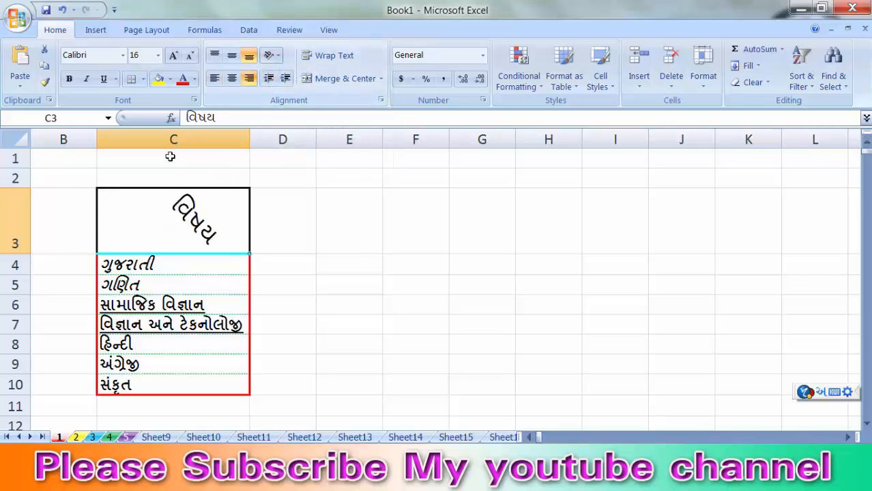
Set the heading in C3 to vertical text and center it horizontally
click(271, 55)
click(308, 109)
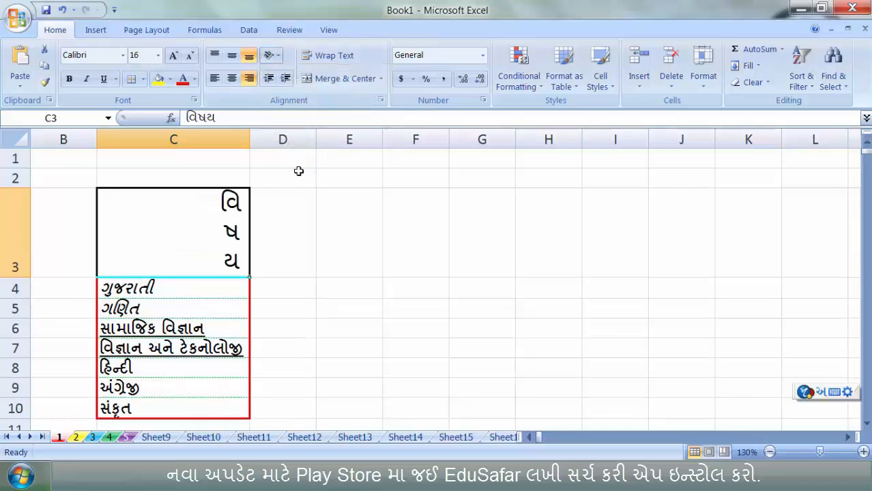
click(232, 78)
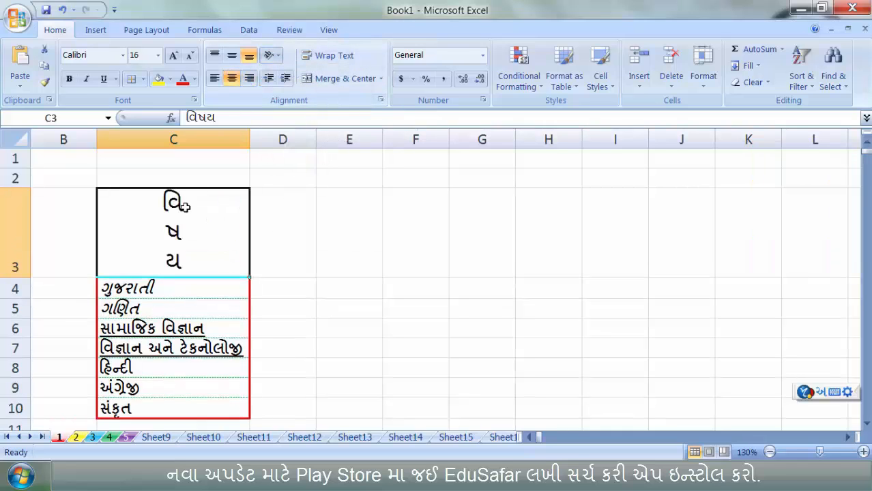
Try the Rotate Text Up and Rotate Text Down orientations on the heading in C3, returning it to horizontal text
click(272, 58)
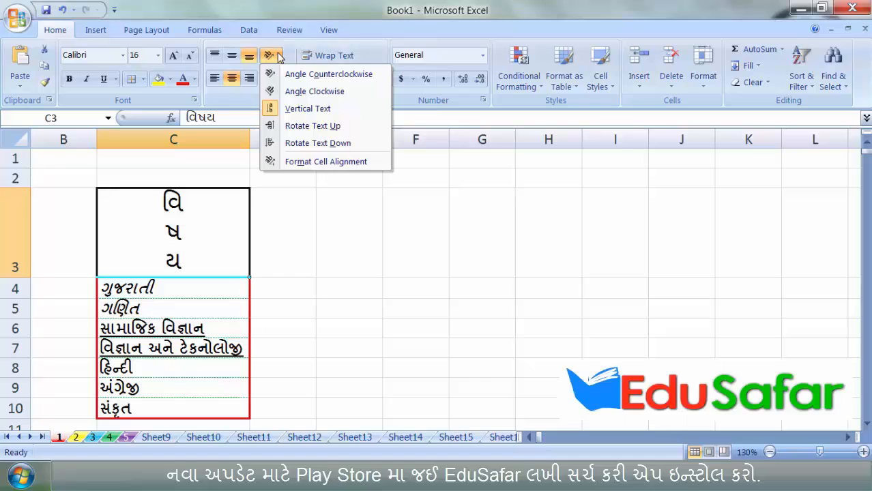
click(312, 125)
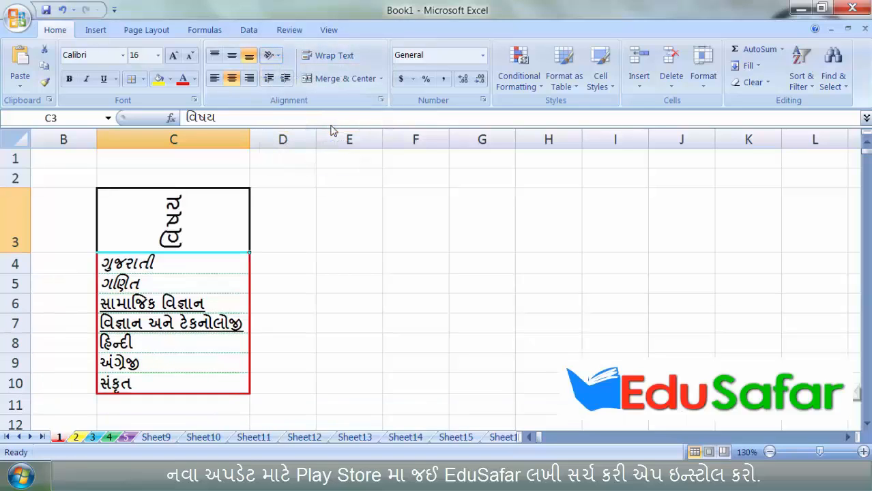
click(270, 55)
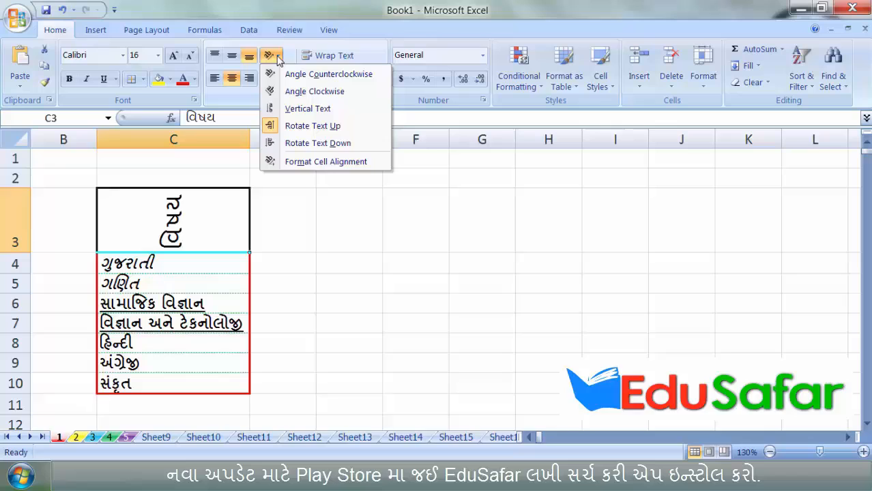
click(315, 142)
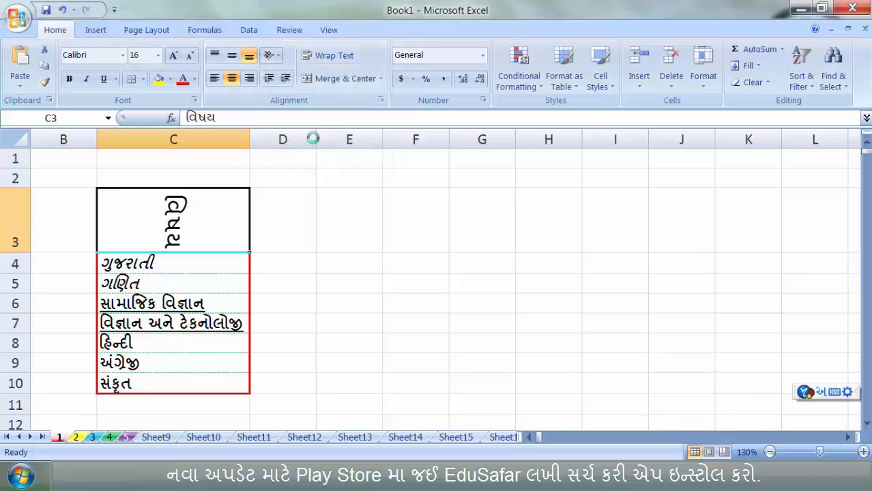
click(270, 55)
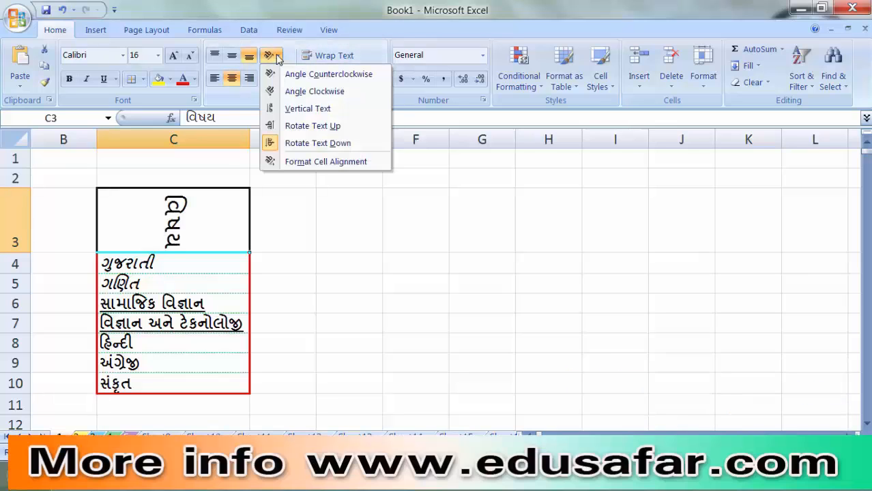
click(313, 143)
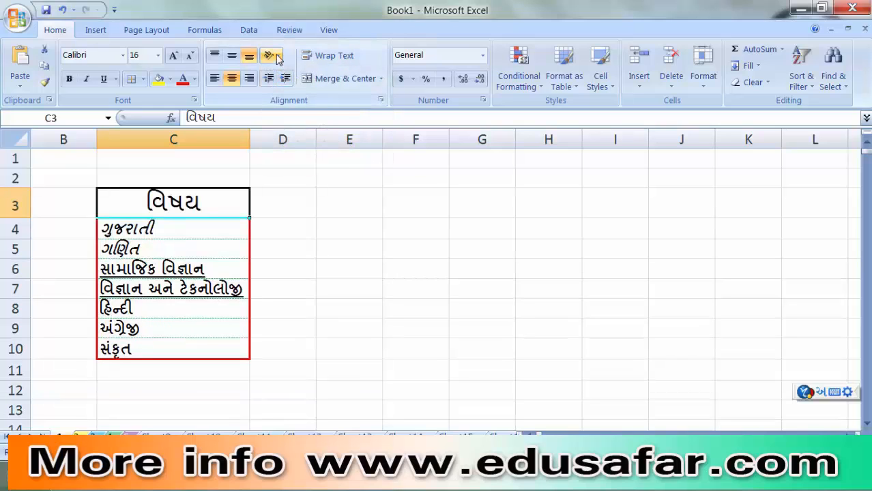
Set the text orientation of the heading in C3 to 45 degrees in the cell alignment settings
click(276, 58)
click(334, 162)
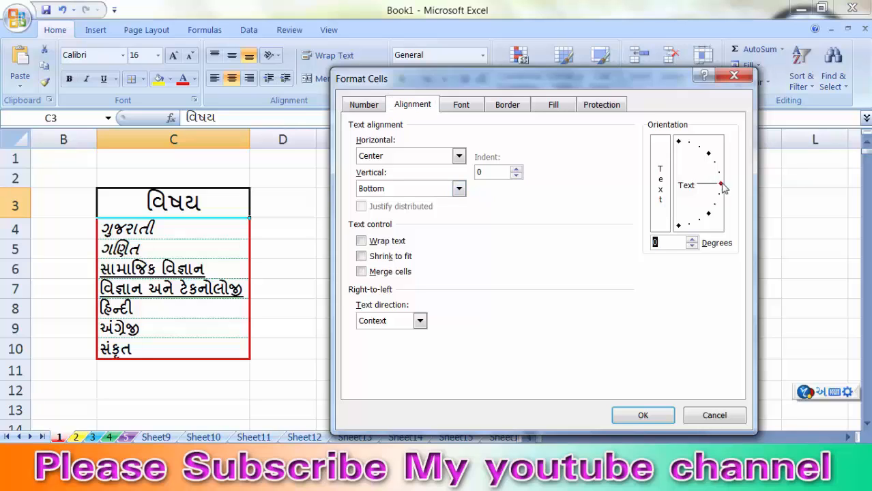
drag(722, 184, 711, 157)
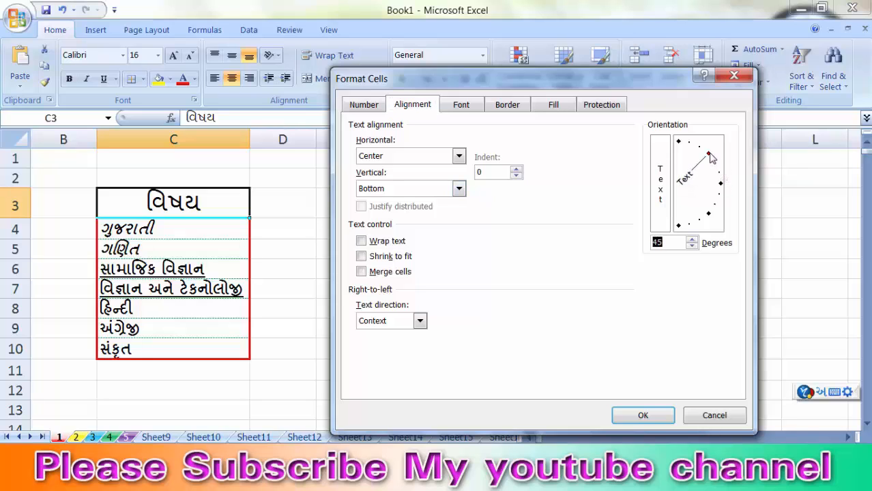
click(643, 418)
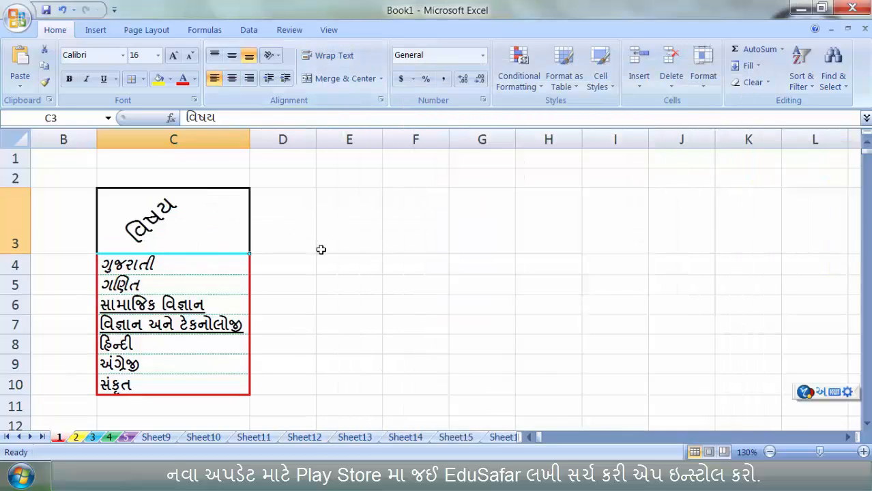
click(337, 277)
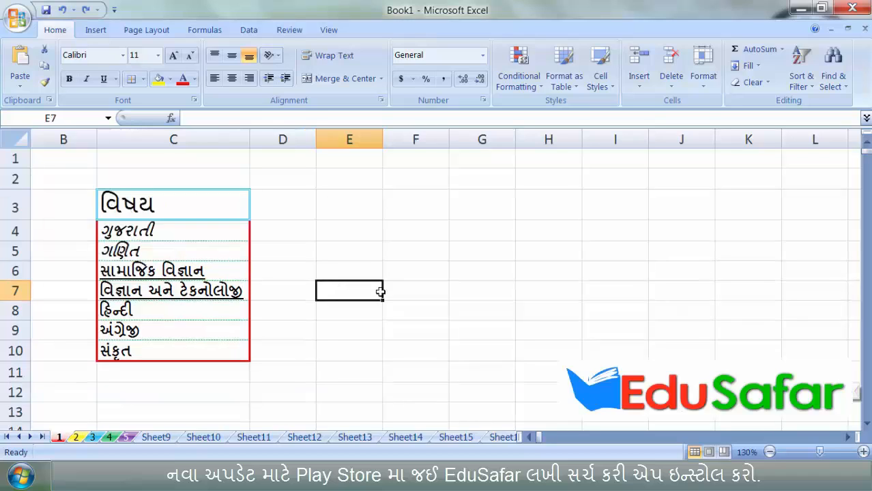